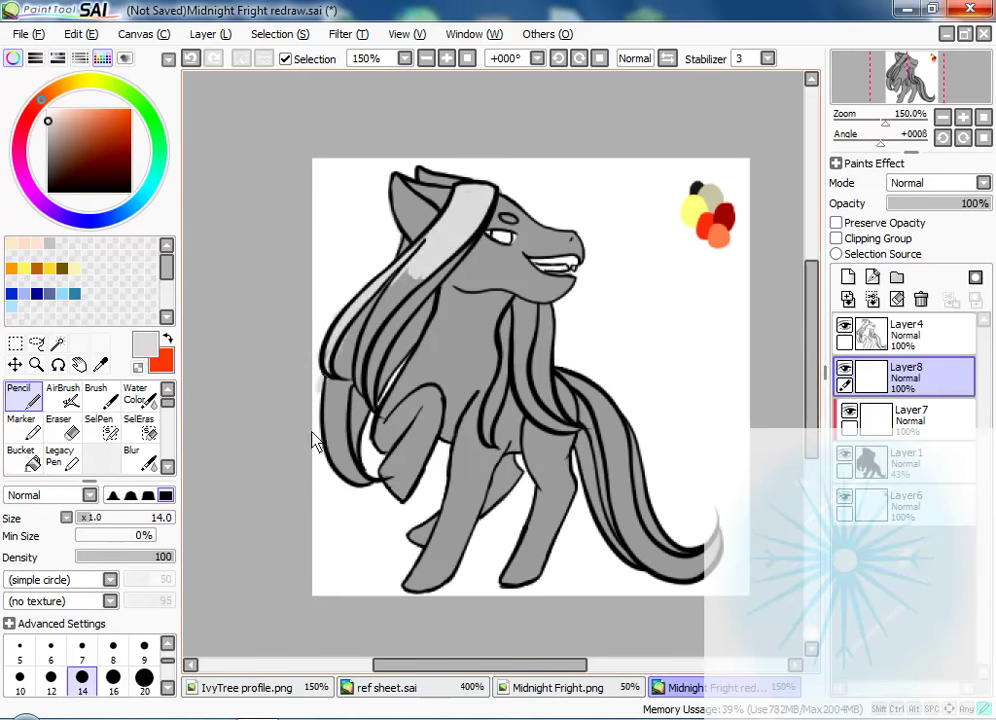
# Step: Paint the mane strands falling behind the head light grey with a size 14 Pencil on the clipped Layer7
pyautogui.hotkey('ctrl', 'z')
pyautogui.scroll(2, 311, 362)
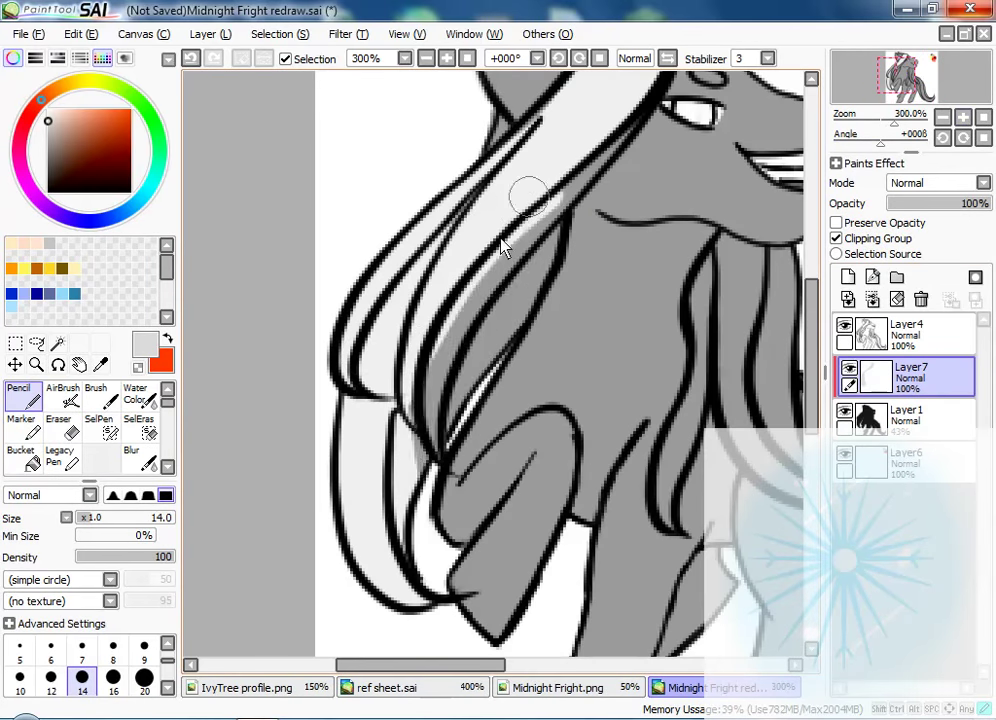
pyautogui.moveTo(524, 232); pyautogui.dragTo(531, 250)
pyautogui.press('e')
pyautogui.press('n')
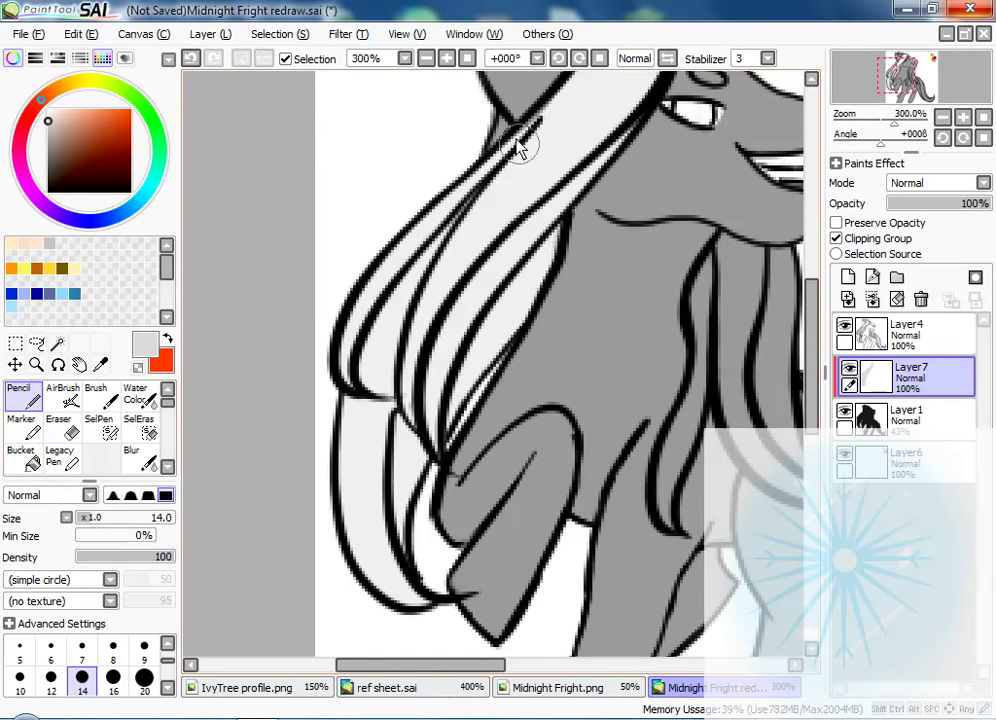
pyautogui.scroll(3, 811, 291)
pyautogui.press('e')
# Step: Paint the hair strands hanging below the jaw and the tail light grey on Layer7
pyautogui.scroll(-6, 718, 178)
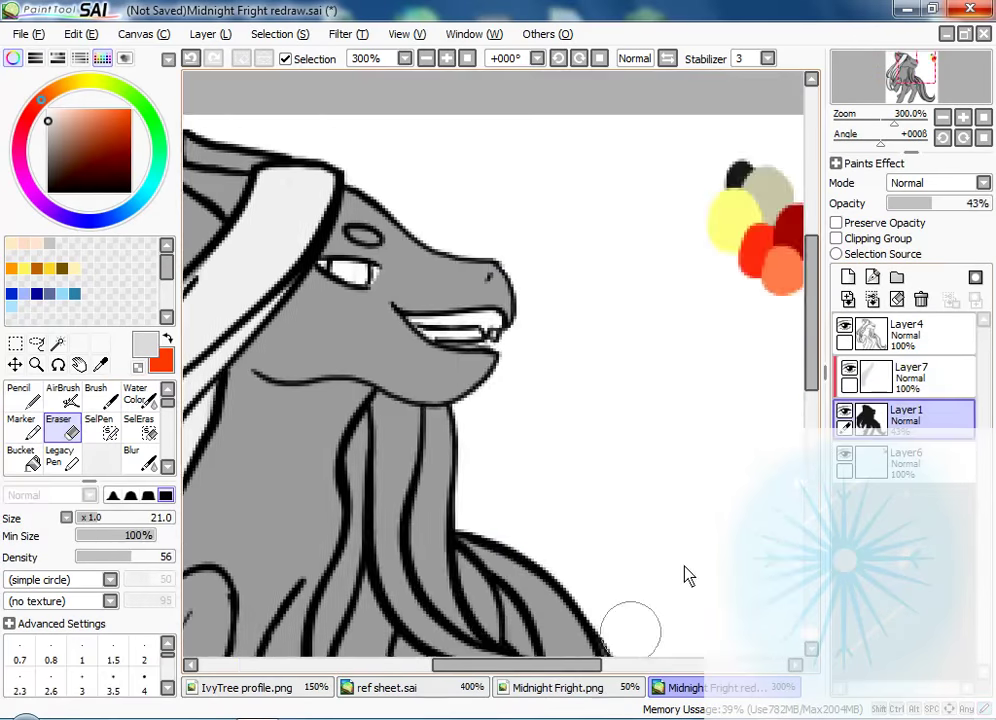
pyautogui.press('n')
pyautogui.moveTo(360, 150)
pyautogui.mouseDown()
pyautogui.moveTo(410, 150)
pyautogui.moveTo(445, 193)
pyautogui.mouseUp()
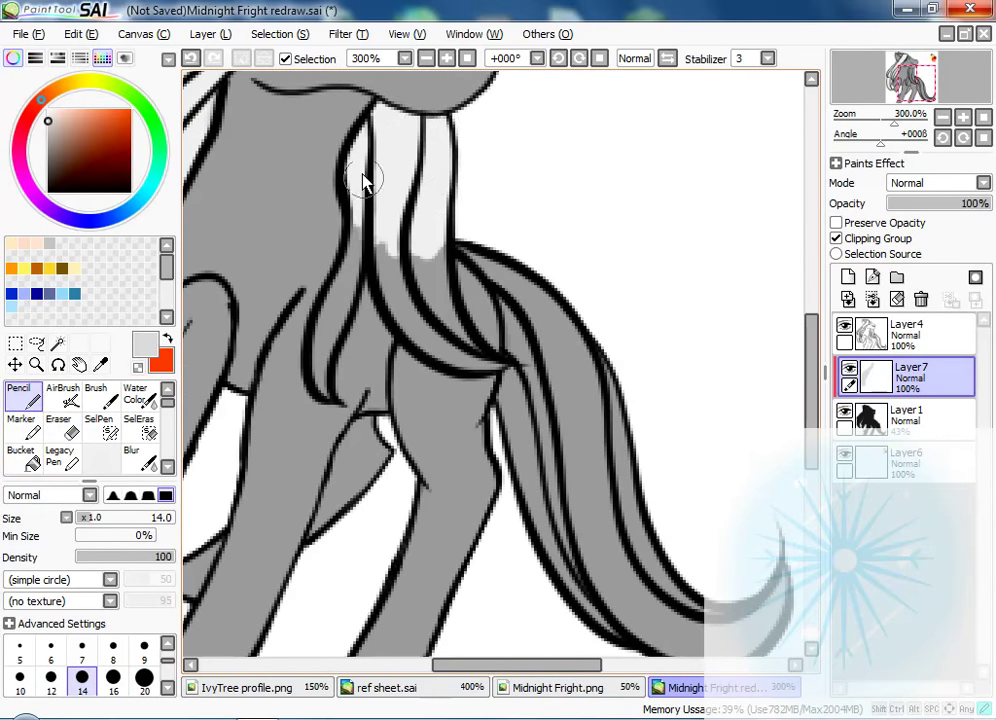
pyautogui.moveTo(363, 183); pyautogui.dragTo(333, 308)
pyautogui.moveTo(445, 335); pyautogui.dragTo(432, 235)
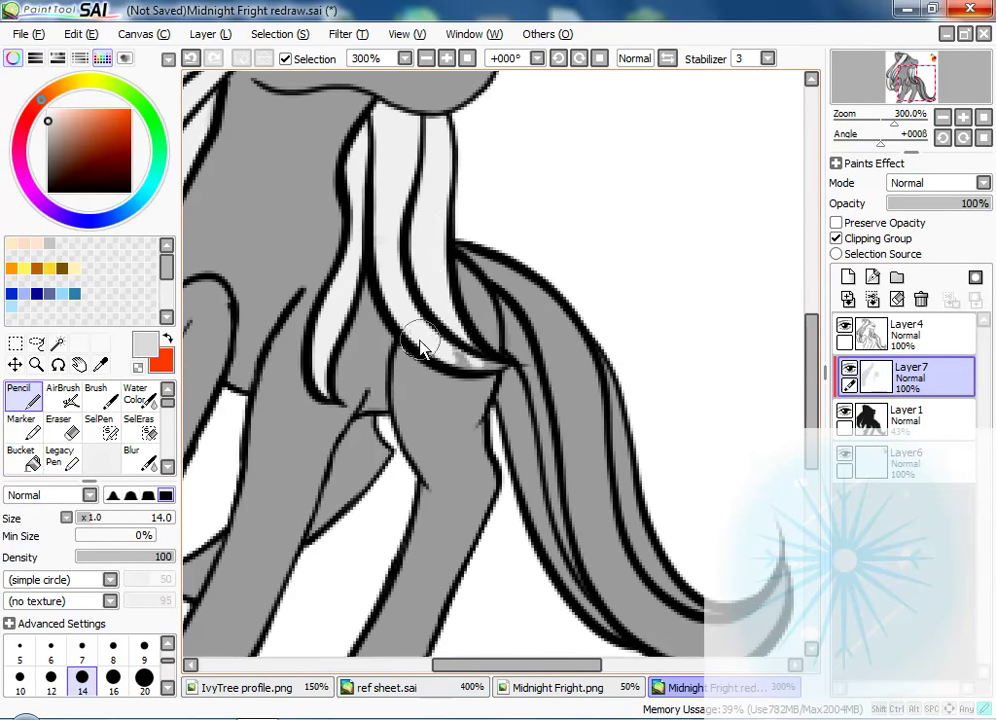
pyautogui.moveTo(510, 356)
pyautogui.mouseDown()
pyautogui.moveTo(545, 400)
pyautogui.moveTo(614, 411)
pyautogui.mouseUp()
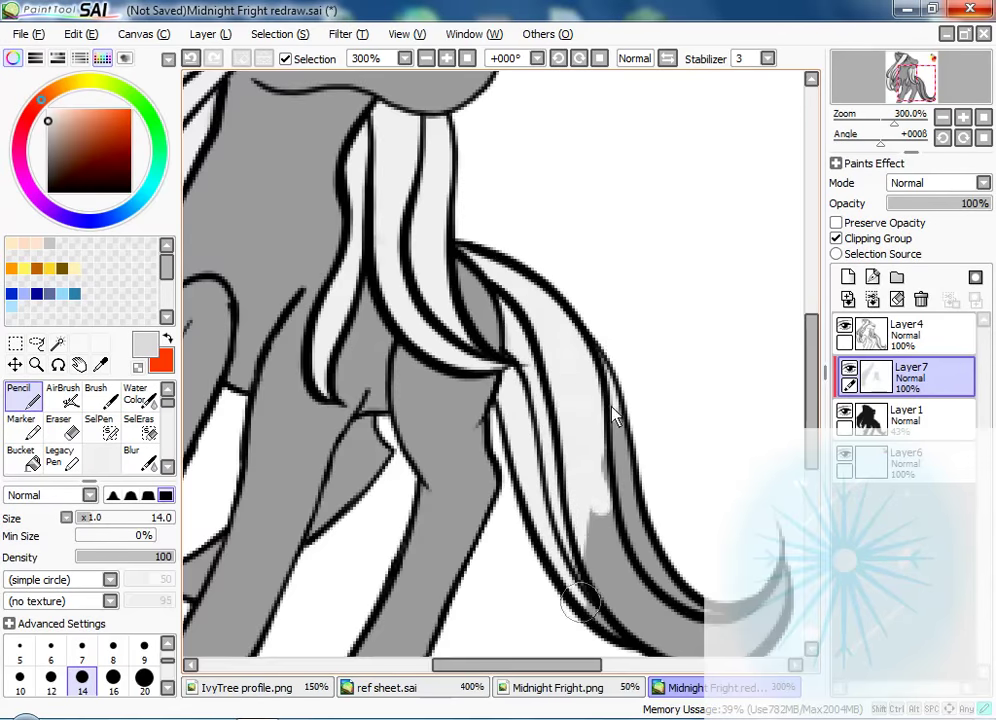
pyautogui.scroll(-2, 614, 411)
pyautogui.click(943, 118)
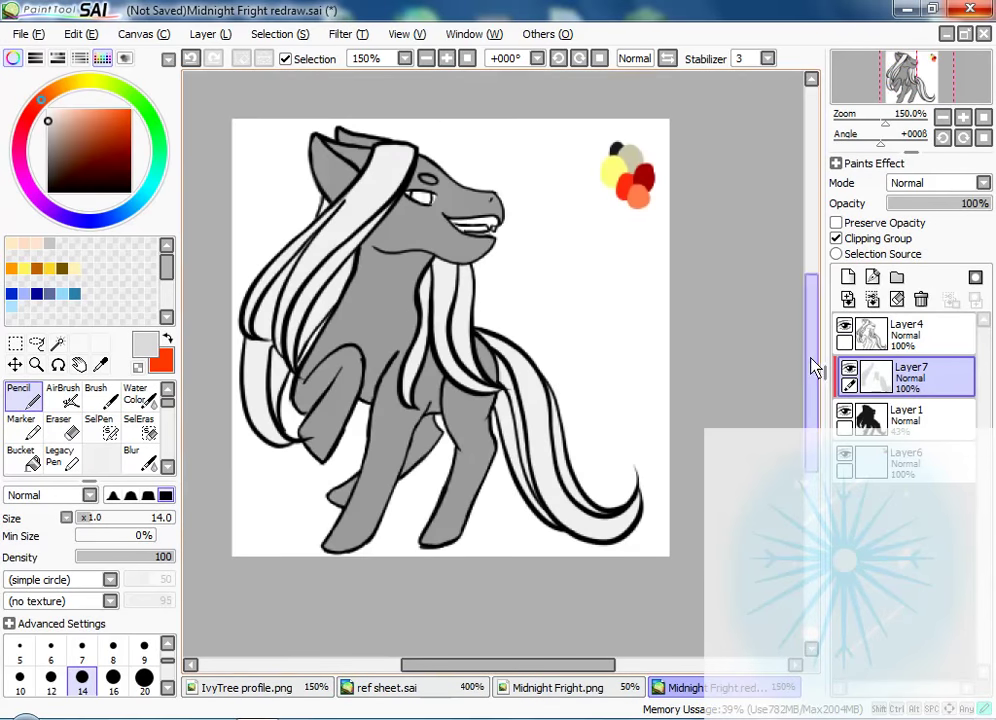
pyautogui.click(557, 687)
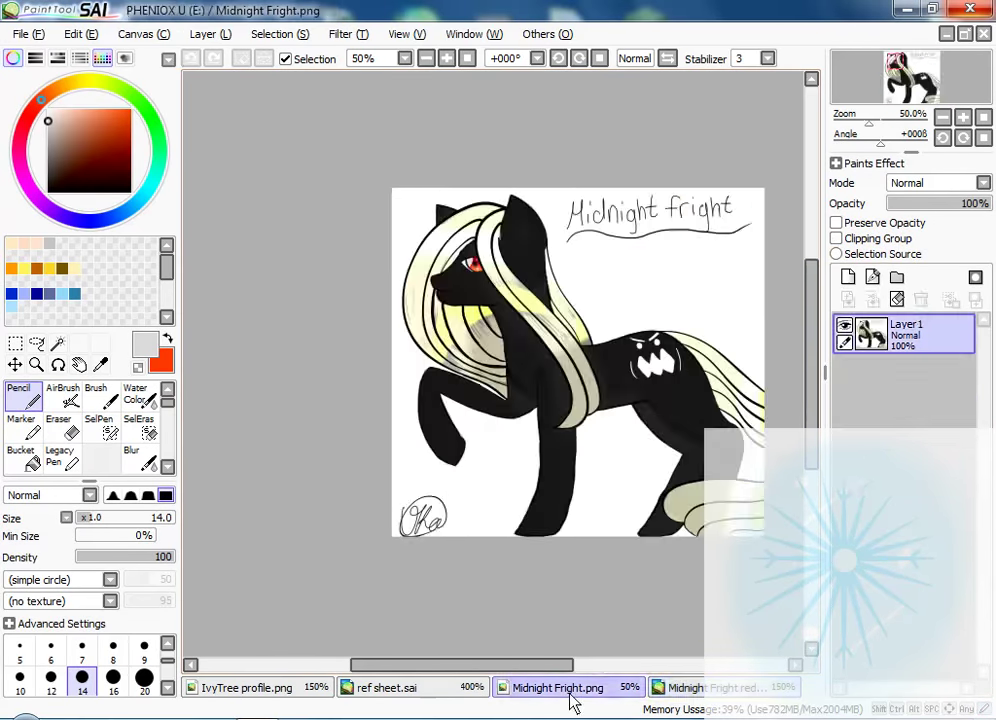
pyautogui.click(700, 687)
pyautogui.click(847, 277)
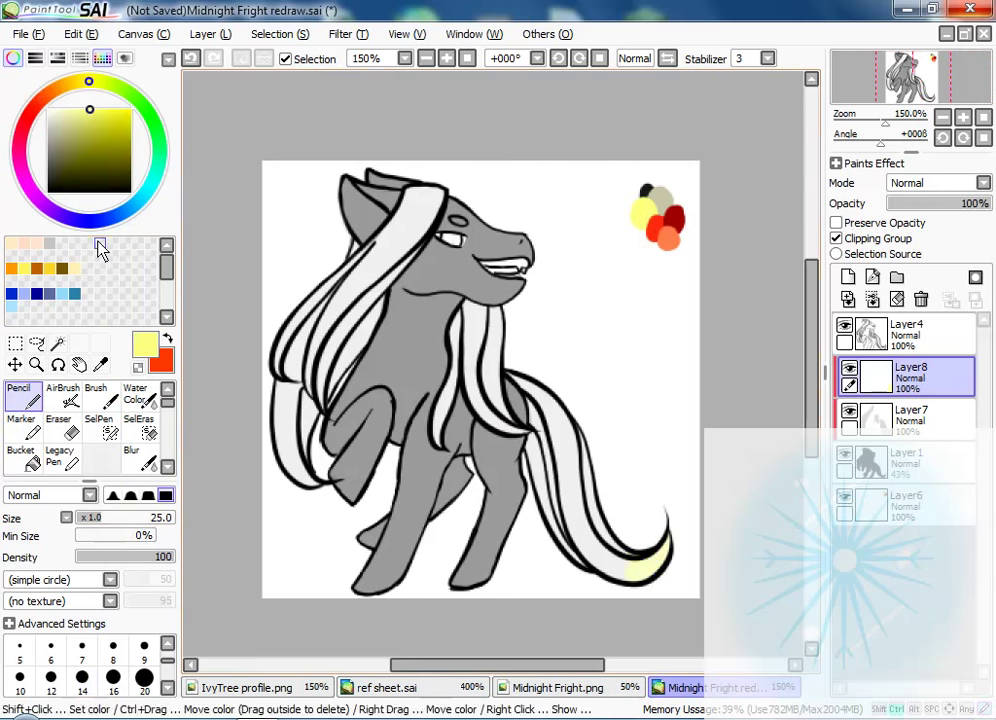
pyautogui.hotkey('ctrl', 'z')
pyautogui.moveTo(527, 482)
pyautogui.mouseDown()
pyautogui.moveTo(427, 452)
pyautogui.moveTo(408, 600)
pyautogui.mouseUp()
pyautogui.hotkey('ctrl', 'z')
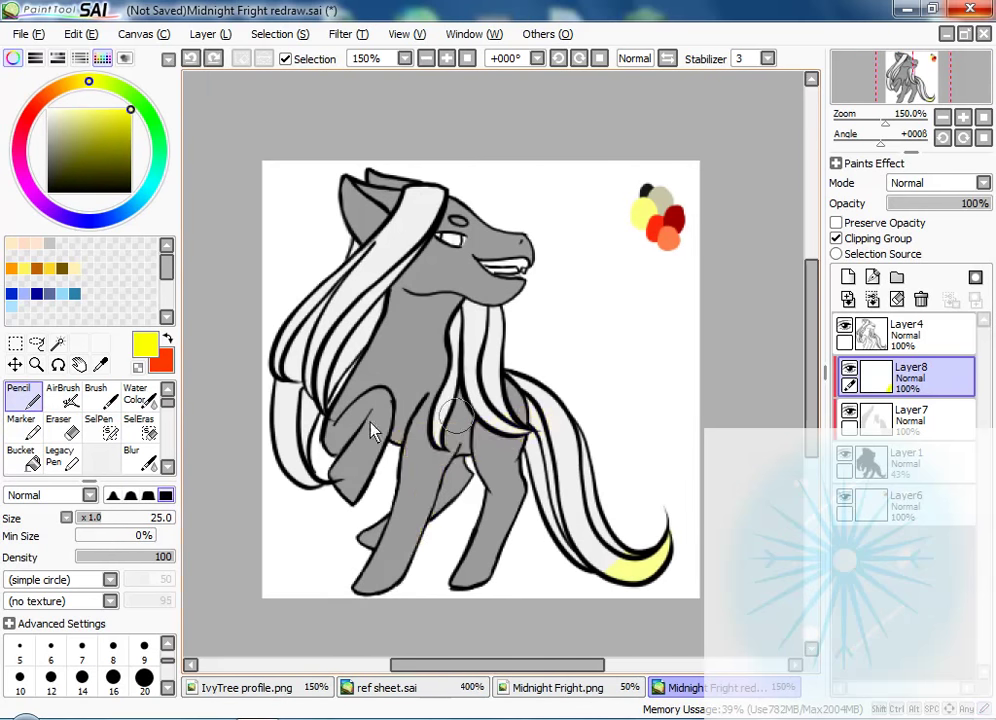
pyautogui.click(921, 299)
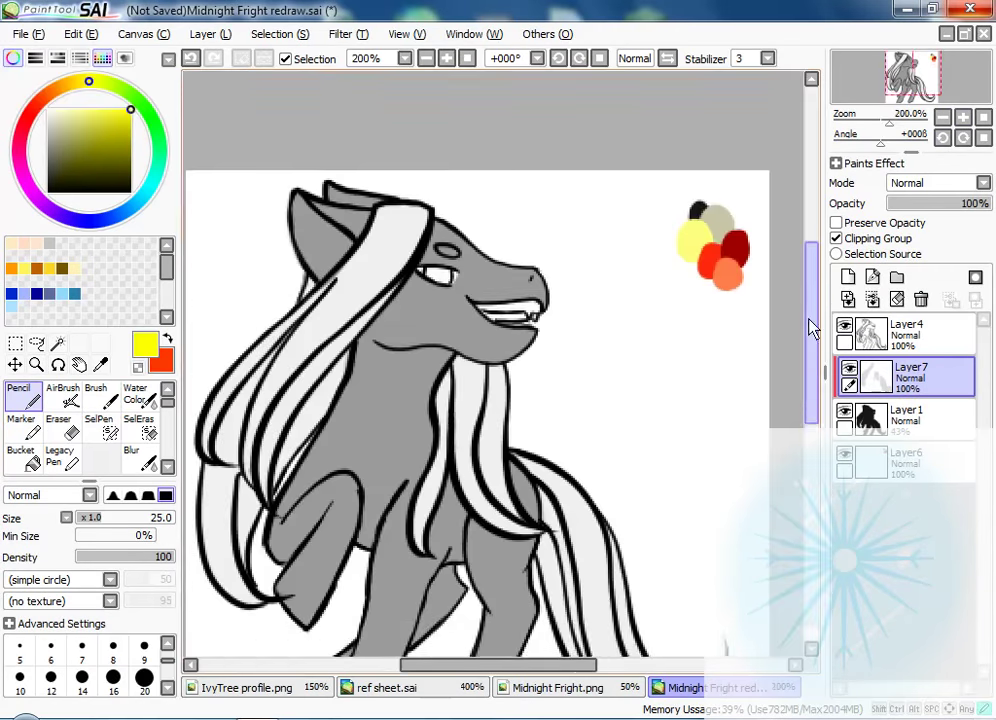
# Step: Fill the small oval brow above the eye with the mane's light grey using a size 4 Pencil
pyautogui.scroll(2, 371, 280)
pyautogui.keyDown('alt'); pyautogui.click(327, 115); pyautogui.keyUp('alt')
pyautogui.click(88, 520)
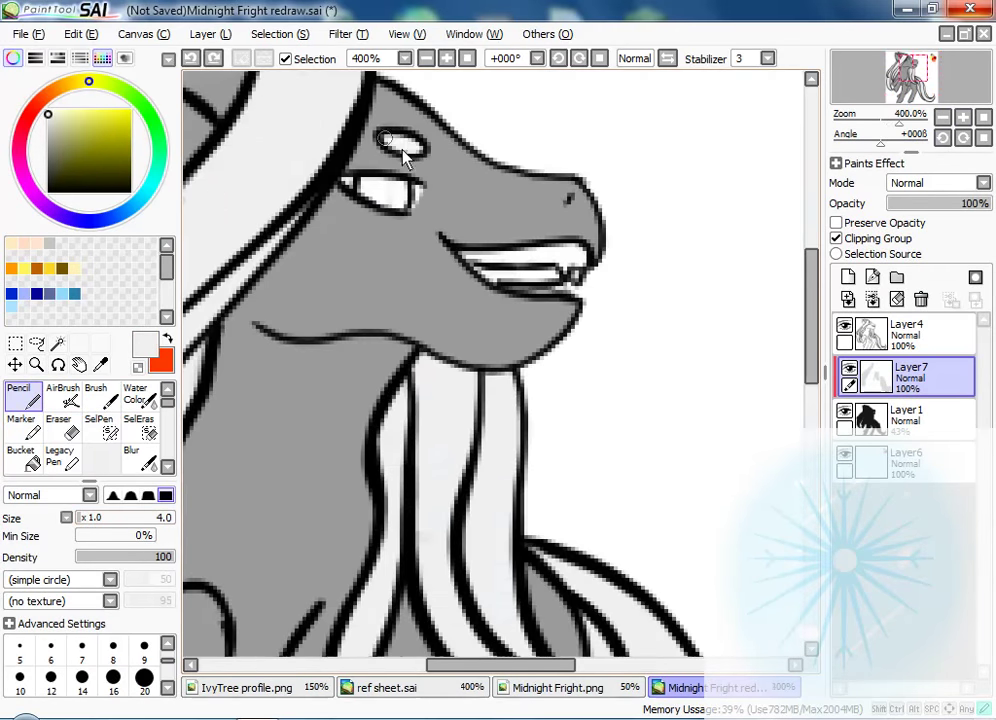
# Step: Move the Layer6 colour swatches closer to the head and paint the iris with the sampled red on Layer7
pyautogui.scroll(-4, 403, 155)
pyautogui.keyDown('alt'); pyautogui.click(660, 288); pyautogui.keyUp('alt')
pyautogui.scroll(2, 660, 288)
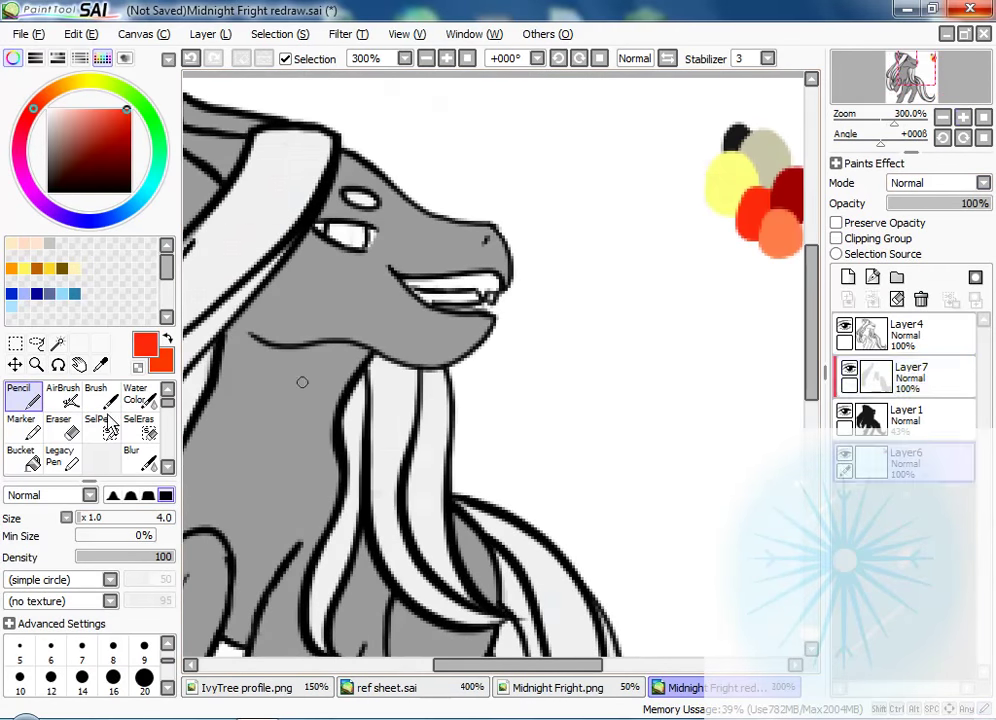
pyautogui.moveTo(775, 190); pyautogui.dragTo(545, 190)
pyautogui.keyDown('ctrl'); pyautogui.click(545, 190); pyautogui.keyUp('ctrl')
pyautogui.scroll(2, 545, 190)
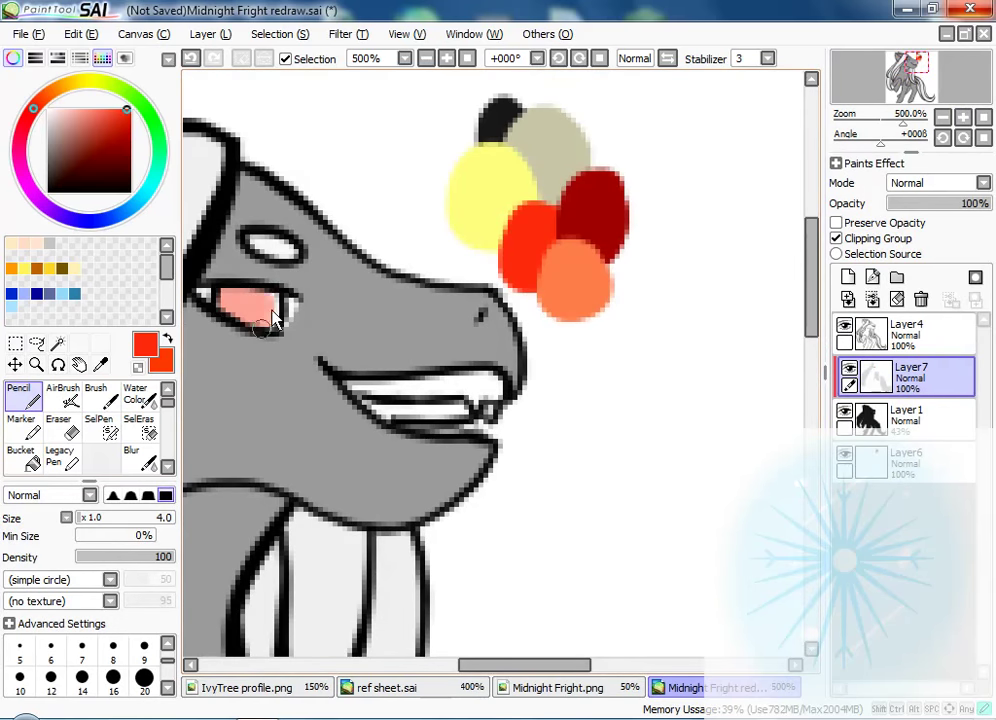
# Step: Raise the opacity of the body colour layer, Layer1, to 100% and sample the dark red swatch
pyautogui.click(913, 422)
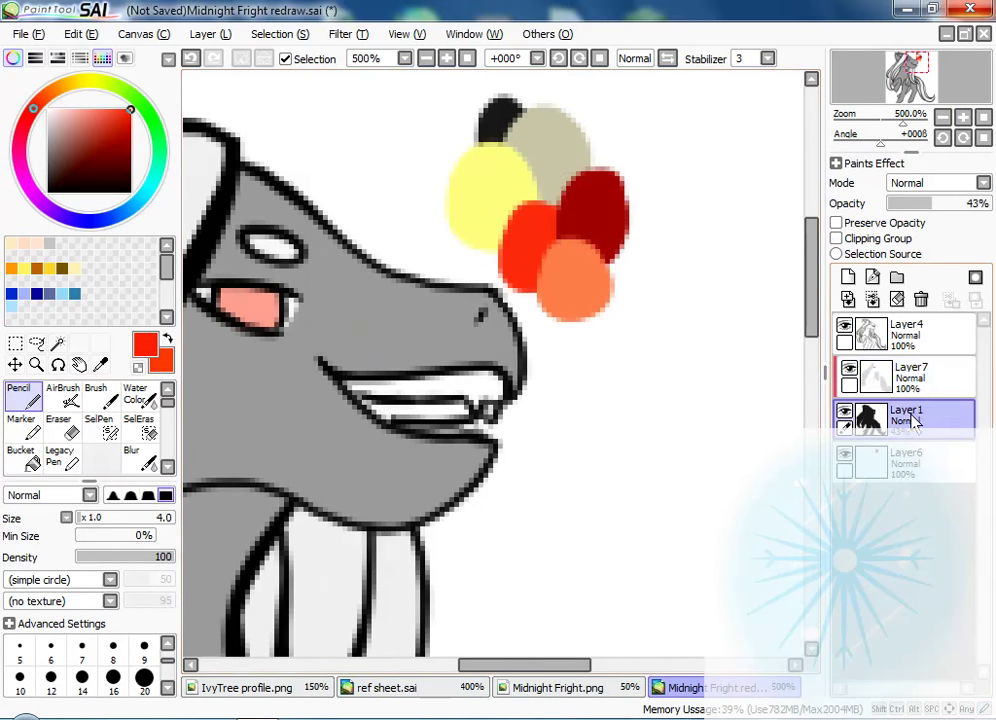
pyautogui.moveTo(930, 203)
pyautogui.mouseDown()
pyautogui.moveTo(990, 203)
pyautogui.moveTo(940, 203)
pyautogui.mouseUp()
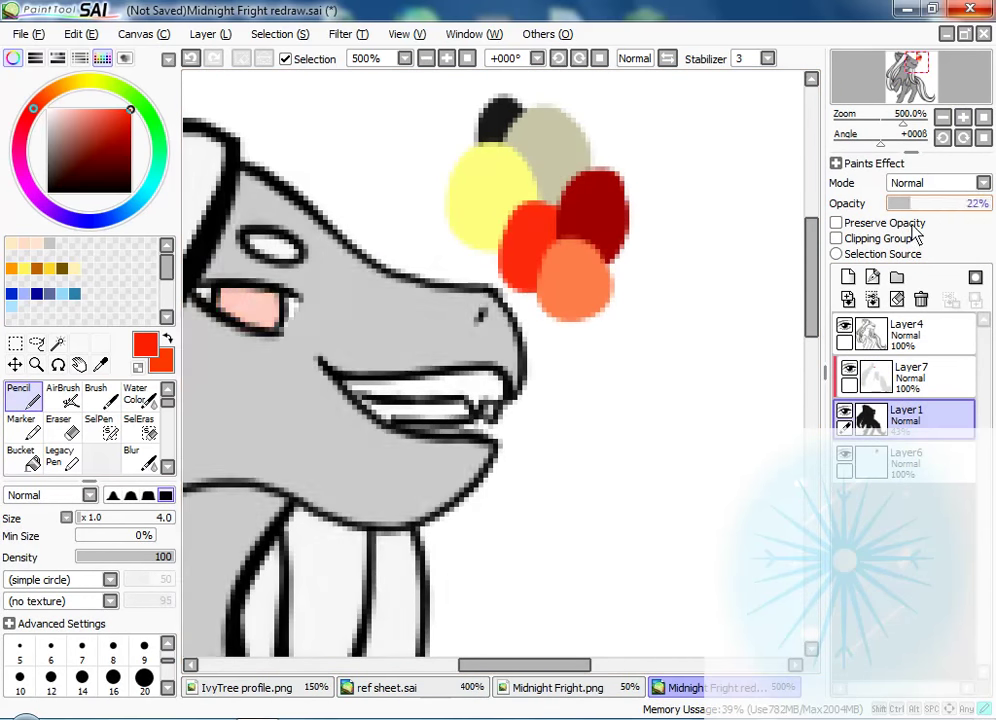
pyautogui.keyDown('alt'); pyautogui.click(600, 214); pyautogui.keyUp('alt')
pyautogui.scroll(1, 467, 295)
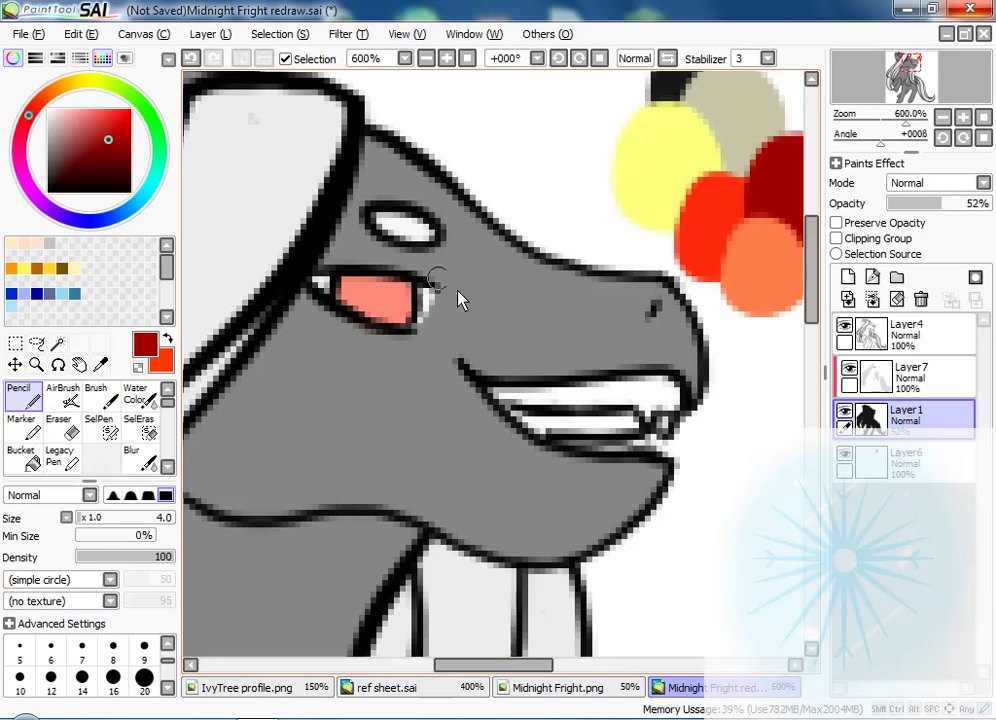
pyautogui.moveTo(960, 205); pyautogui.dragTo(995, 203)
# Step: Shade the iris on Layer7 with dark red along the top and orange along the bottom, including a black pupil
pyautogui.click(910, 378)
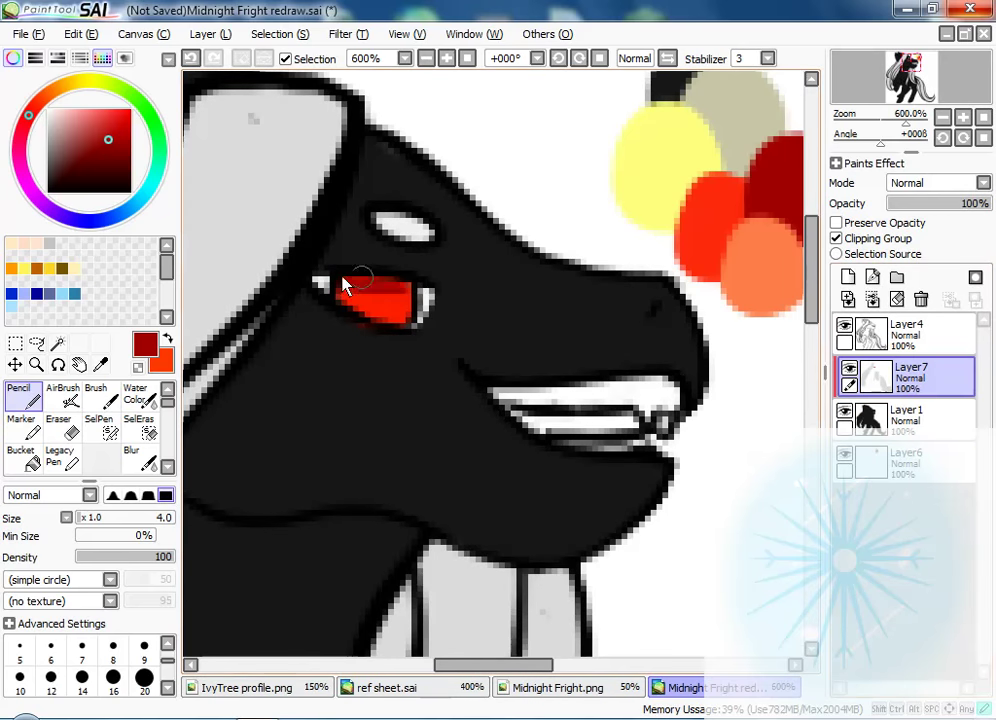
pyautogui.keyDown('alt'); pyautogui.click(748, 302); pyautogui.keyUp('alt')
pyautogui.moveTo(367, 322); pyautogui.dragTo(410, 318)
pyautogui.press('e')
pyautogui.press('n')
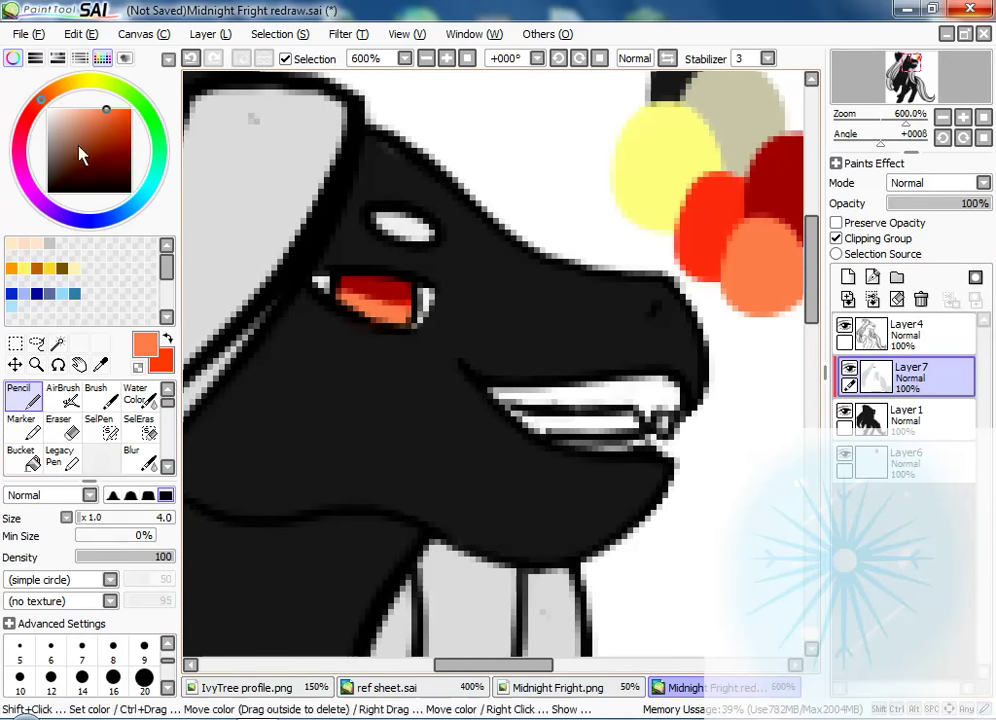
pyautogui.click(48, 191)
pyautogui.click(381, 291)
# Step: Merge Layer7 into Layer1 and clip a new empty layer to it
pyautogui.scroll(-5, 373, 256)
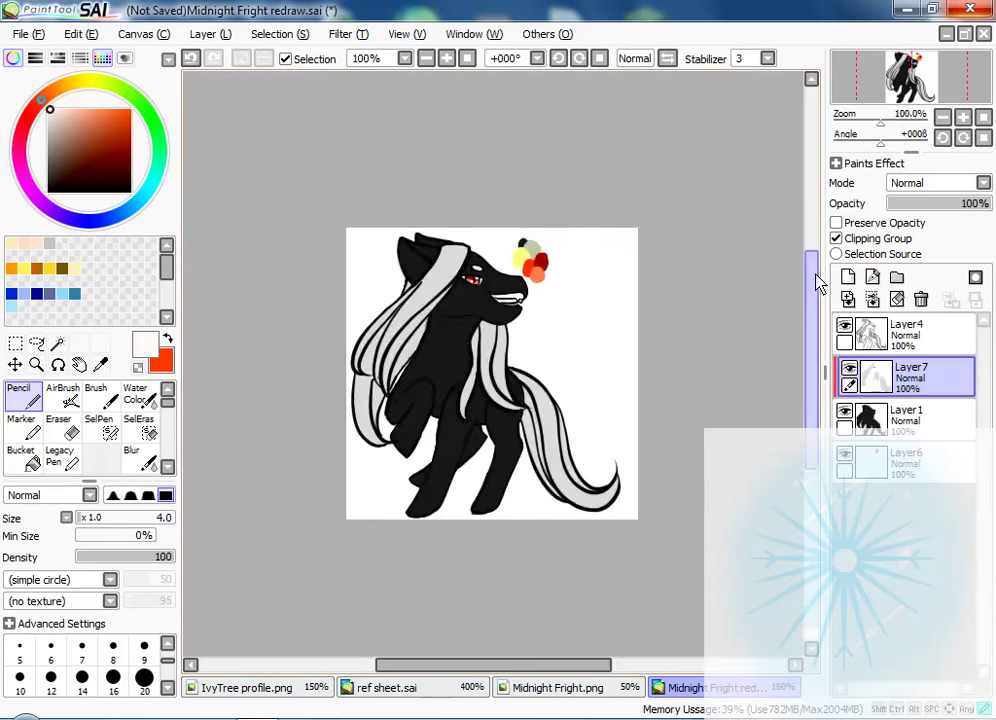
pyautogui.click(963, 117)
pyautogui.moveTo(975, 203)
pyautogui.mouseDown()
pyautogui.moveTo(940, 203)
pyautogui.moveTo(990, 203)
pyautogui.mouseUp()
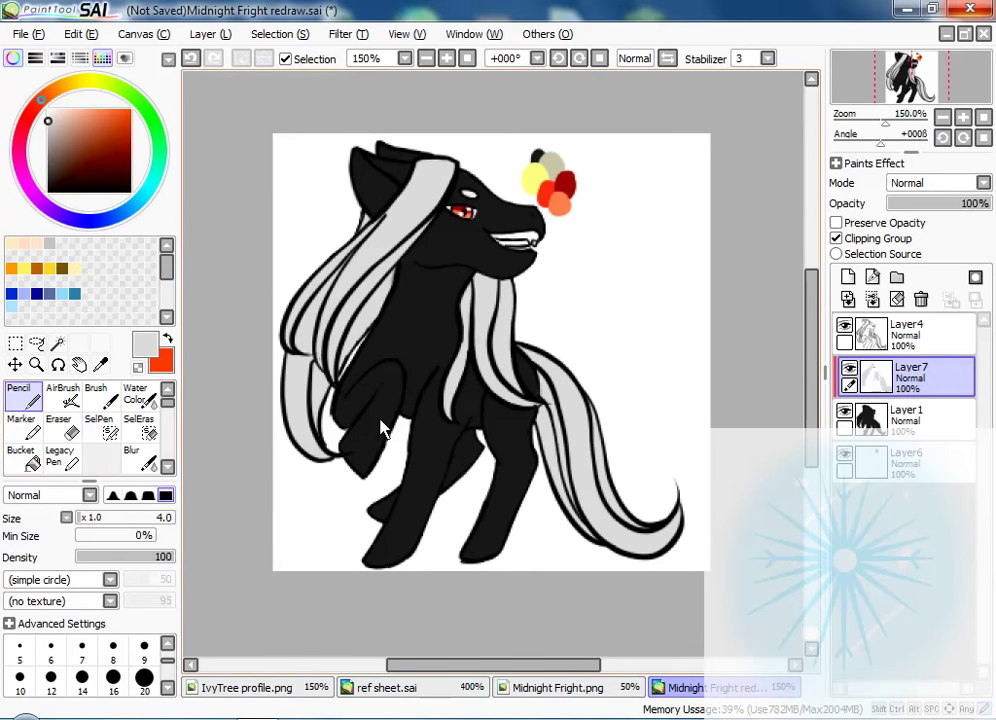
pyautogui.scroll(-1, 816, 362)
pyautogui.click(848, 276)
pyautogui.click(872, 298)
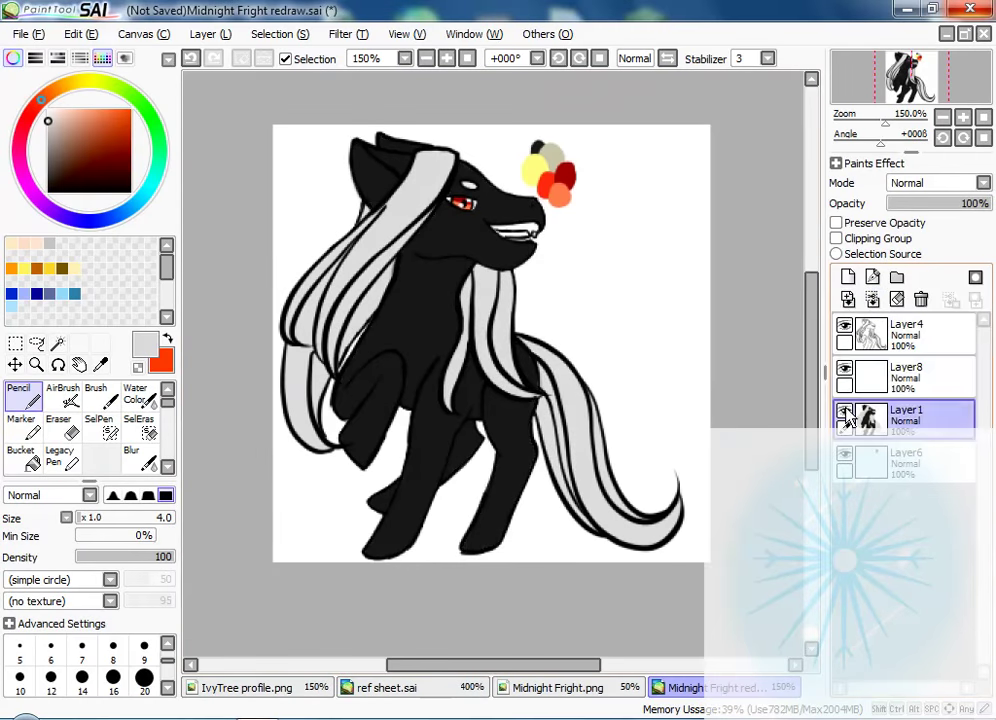
pyautogui.click(905, 375)
pyautogui.click(836, 238)
# Step: Paint bright yellow tips on the tail, hanging strands and mane on Layer8, fading their upper edges with the Eraser
pyautogui.click(963, 117)
pyautogui.click(91, 82)
pyautogui.click(130, 109)
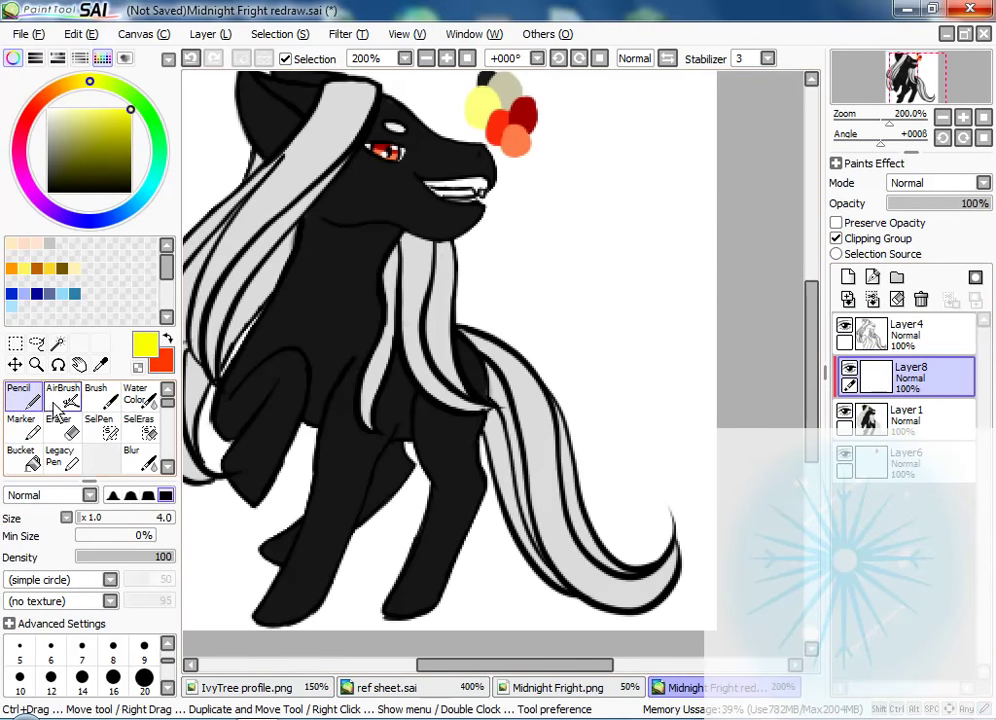
pyautogui.moveTo(680, 508); pyautogui.dragTo(694, 483)
pyautogui.moveTo(420, 664); pyautogui.dragTo(386, 664)
pyautogui.moveTo(265, 265); pyautogui.dragTo(305, 335)
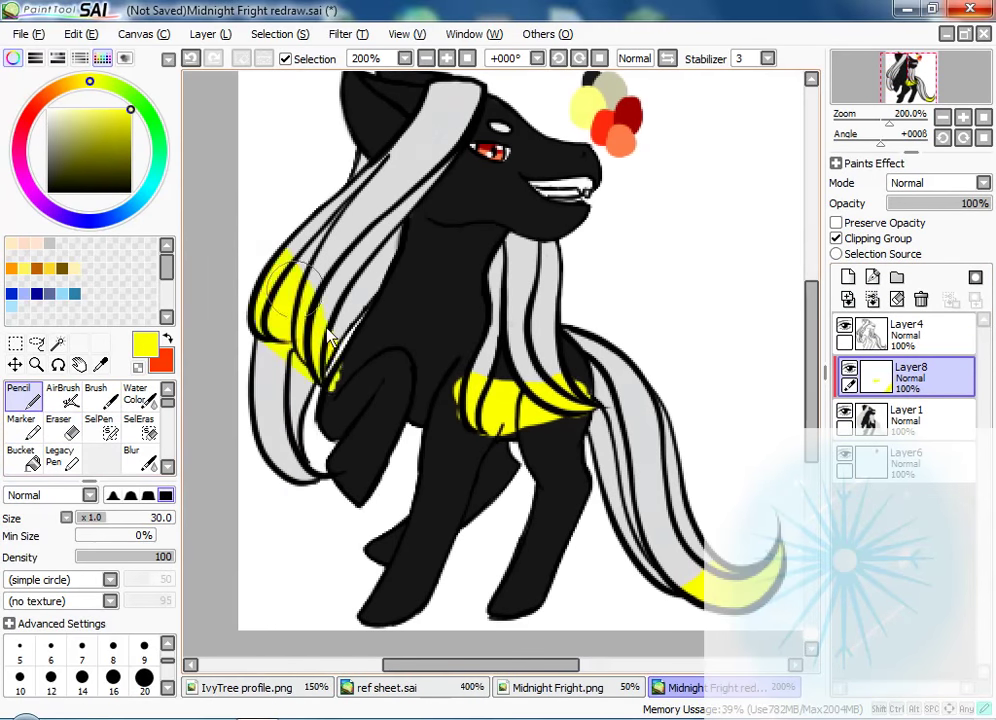
pyautogui.moveTo(265, 370); pyautogui.dragTo(300, 470)
pyautogui.press('e')
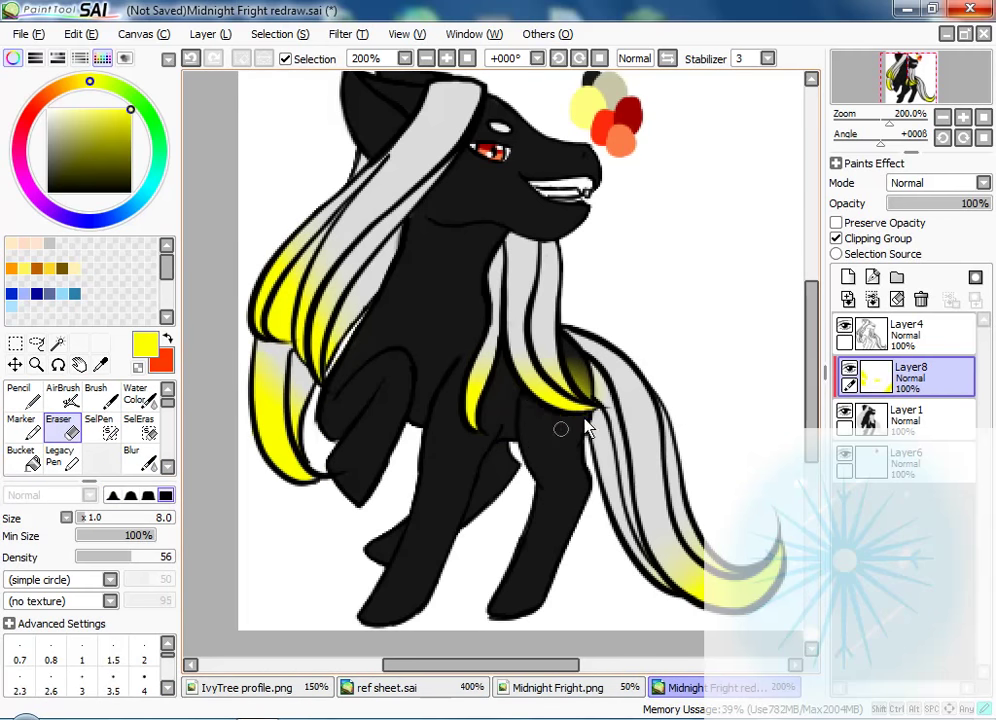
# Step: Compare the hair with the Midnight Fright.png reference and lower the opacity of Layer8 to 39%
pyautogui.click(557, 687)
pyautogui.click(700, 687)
pyautogui.click(930, 203)
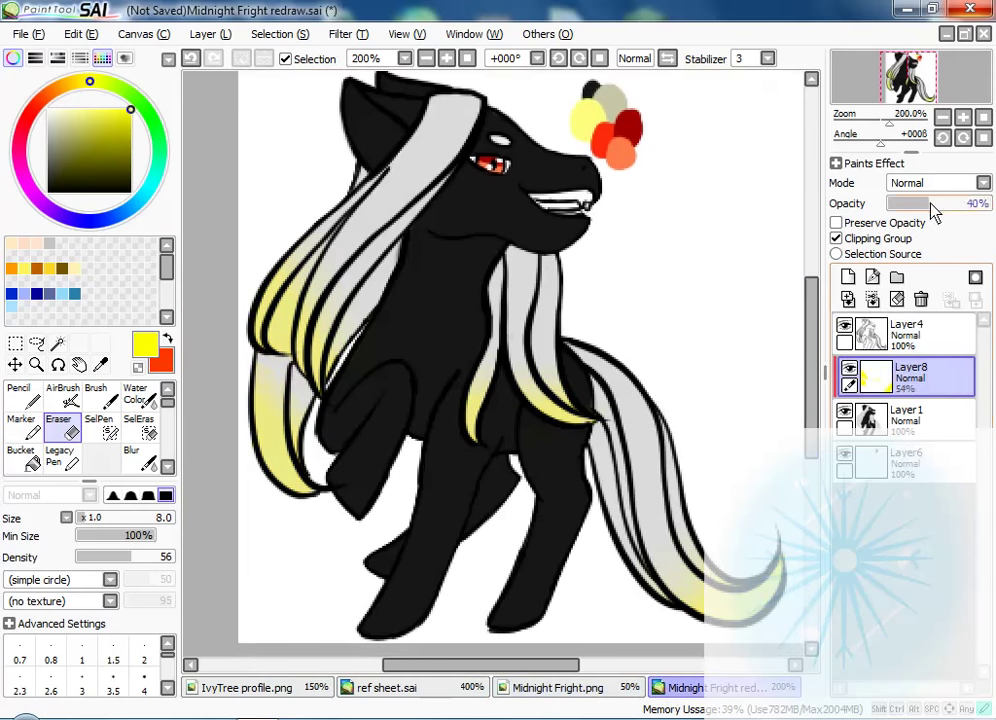
# Step: Add a new layer above Layer8 and select the whole mane using Layer4's line art, the Magic Wand and the Selection Pen
pyautogui.click(849, 278)
pyautogui.click(905, 333)
pyautogui.press('w')
pyautogui.click(383, 187)
pyautogui.press('s')
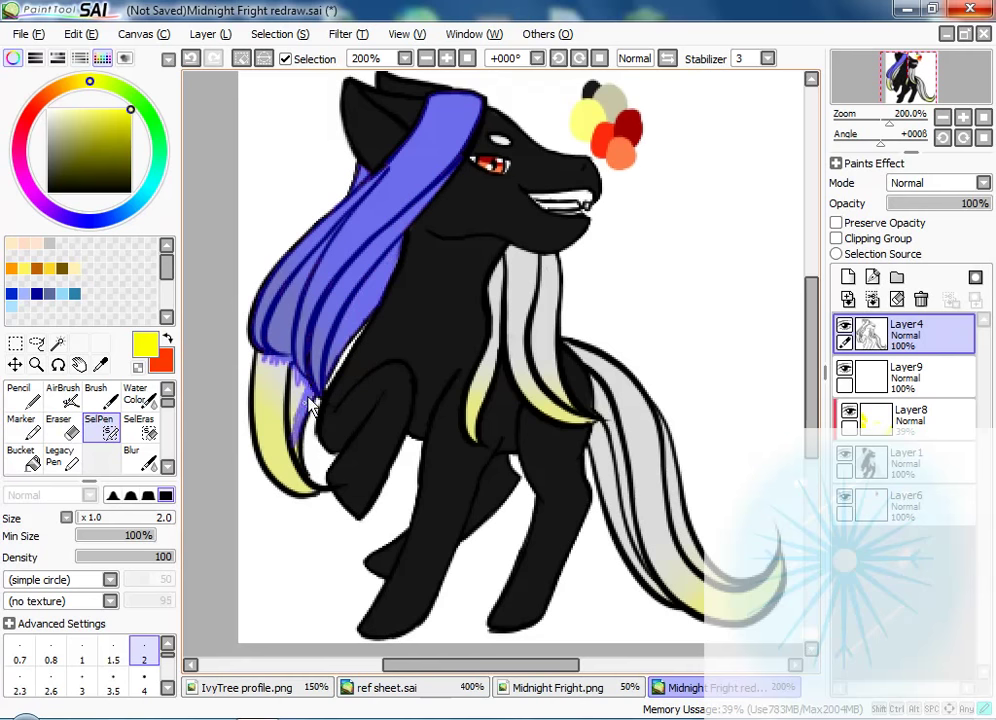
pyautogui.click(144, 688)
pyautogui.moveTo(270, 355); pyautogui.dragTo(281, 401)
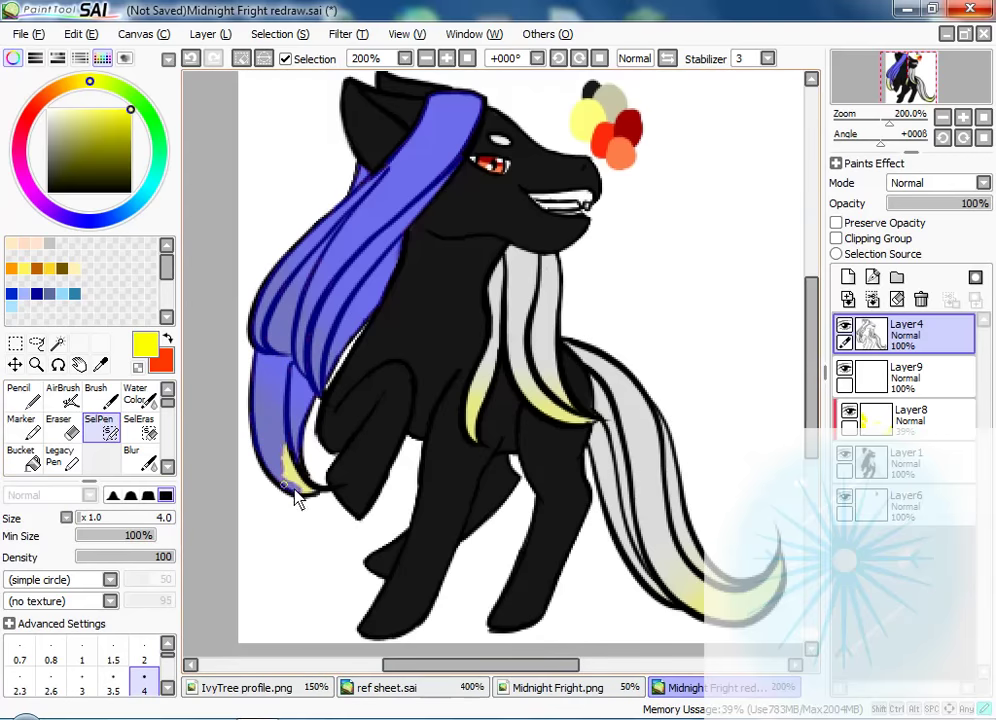
# Step: Extend the selection over the hair strands below the jaw and the entire tail
pyautogui.moveTo(405, 664); pyautogui.dragTo(440, 655)
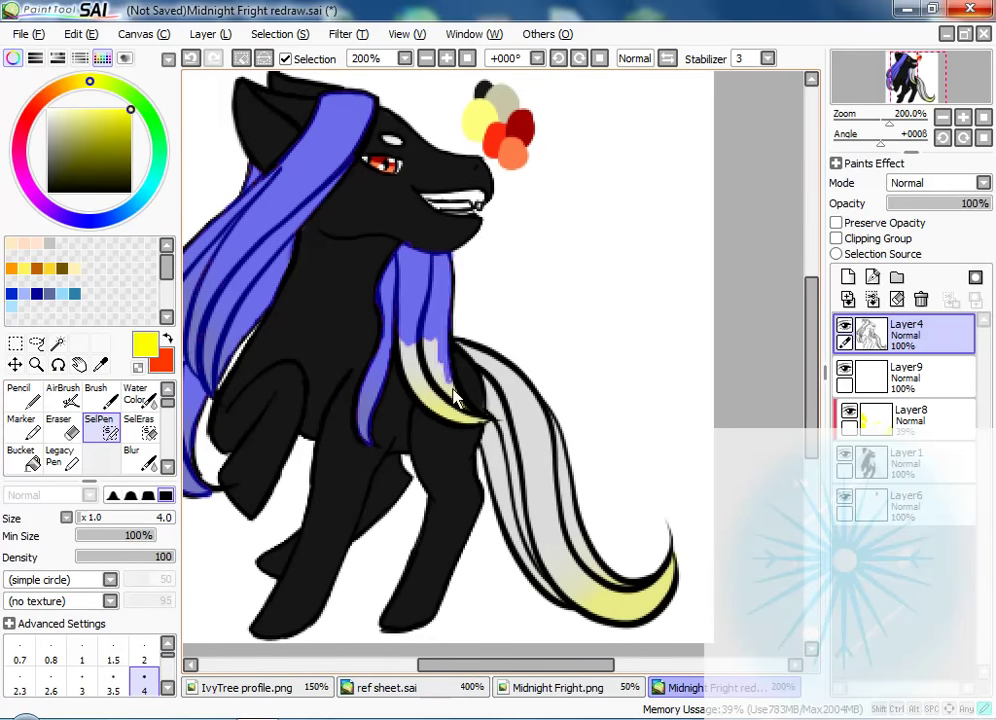
pyautogui.moveTo(355, 325); pyautogui.dragTo(281, 225)
pyautogui.scroll(1, 335, 165)
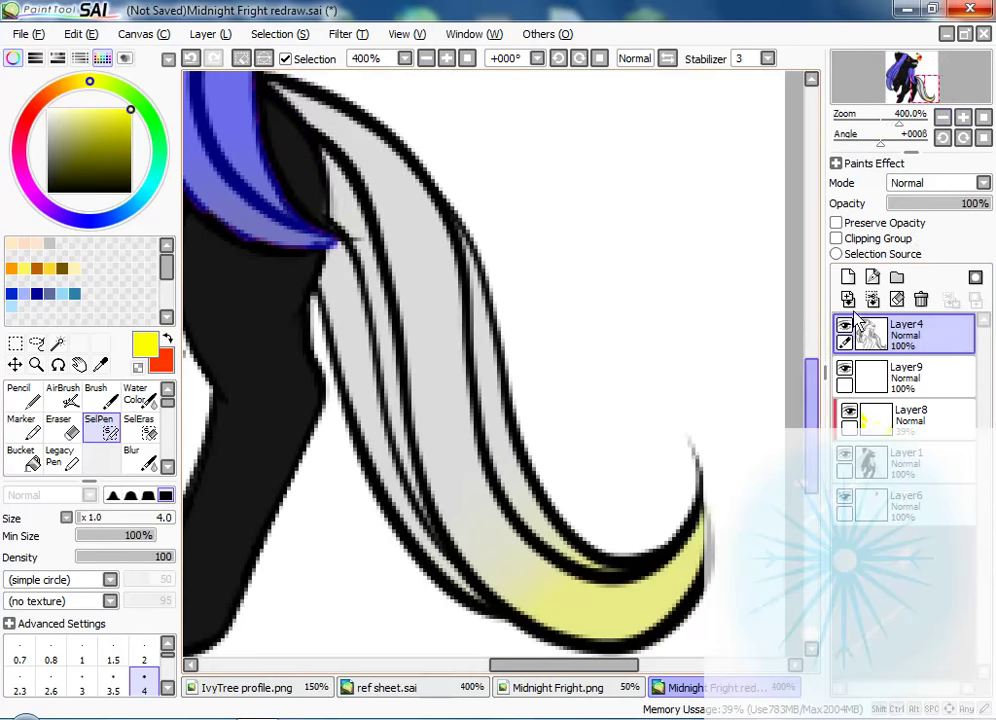
pyautogui.moveTo(322, 296)
pyautogui.mouseDown()
pyautogui.moveTo(504, 493)
pyautogui.moveTo(505, 400)
pyautogui.moveTo(270, 90)
pyautogui.mouseUp()
pyautogui.press('w')
pyautogui.click(443, 317)
pyautogui.click(910, 380)
pyautogui.click(462, 444)
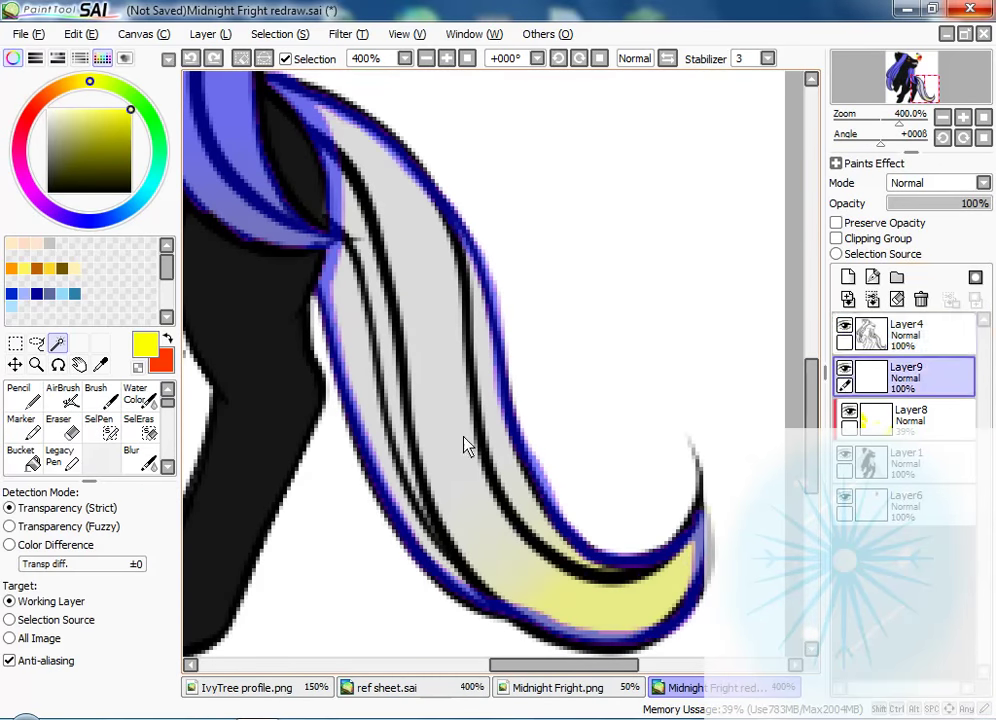
pyautogui.press('s')
# Step: Clean up the selection's edges around the tail with a size 13 Selection Eraser
pyautogui.click(963, 118)
pyautogui.click(963, 118)
pyautogui.click(139, 425)
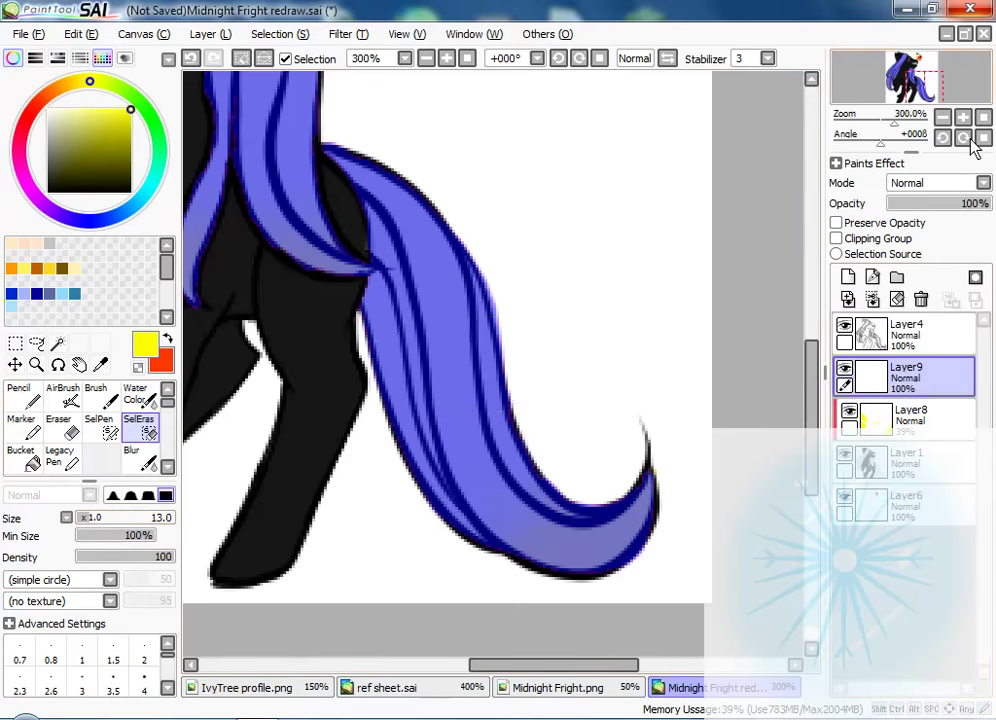
pyautogui.click(944, 118)
pyautogui.scroll(2, 706, 540)
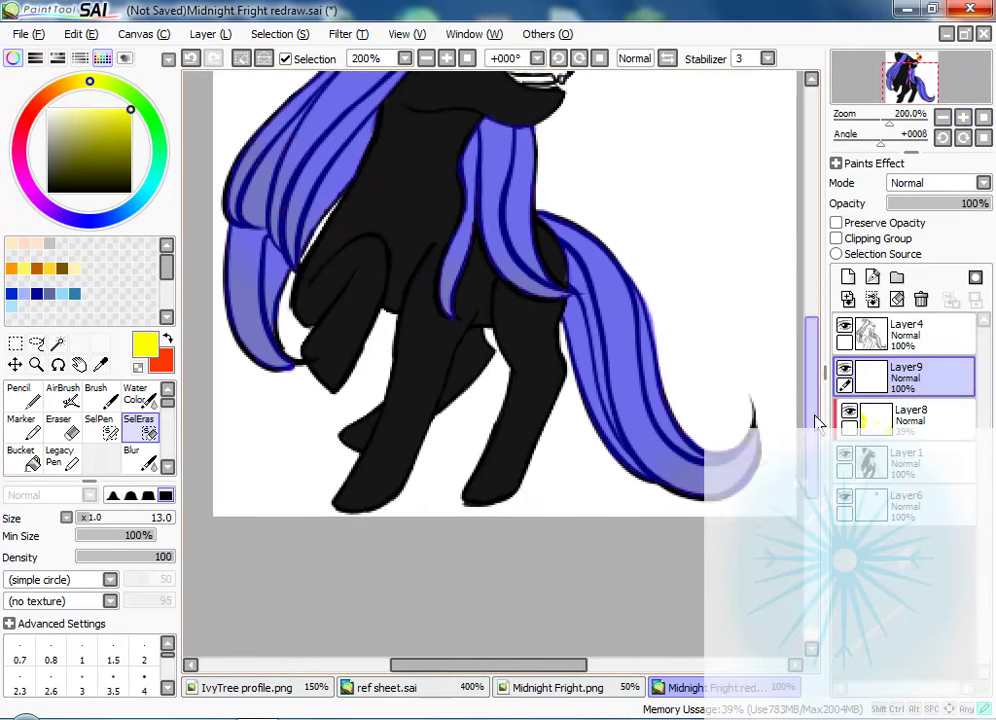
pyautogui.moveTo(814, 418); pyautogui.dragTo(814, 378)
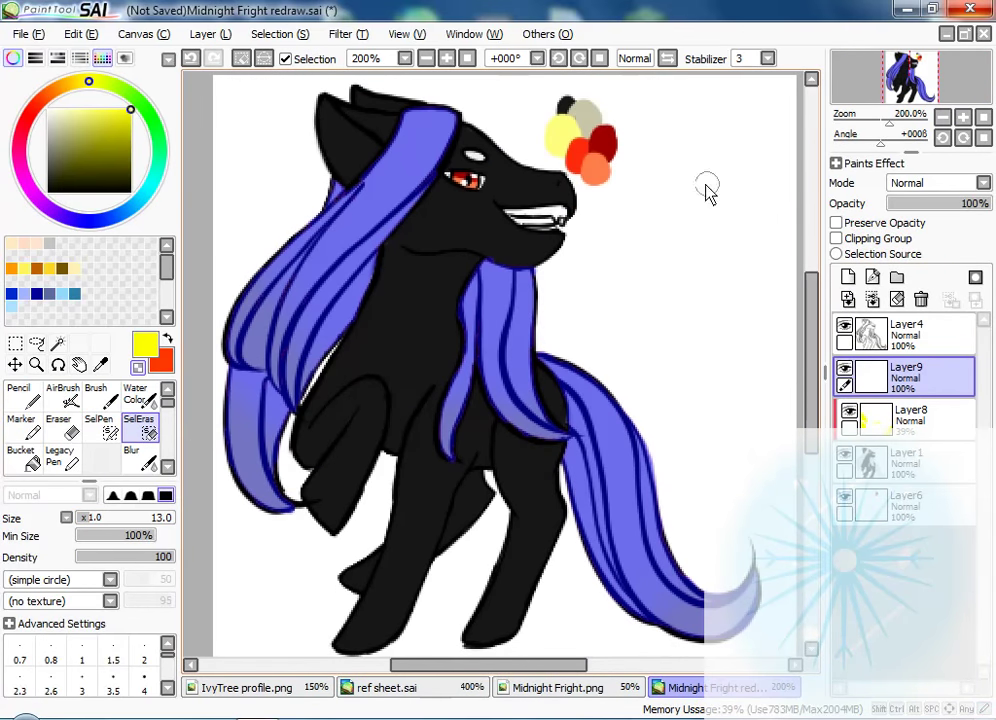
# Step: Draw grey strands over the mane, lower hair and tail on Layer9 with a size 5 Pencil and lower its opacity to 48%
pyautogui.keyDown('ctrl'); pyautogui.click(593, 120); pyautogui.keyUp('ctrl')
pyautogui.click(18, 395)
pyautogui.keyDown('ctrl'); pyautogui.click(332, 79); pyautogui.keyUp('ctrl')
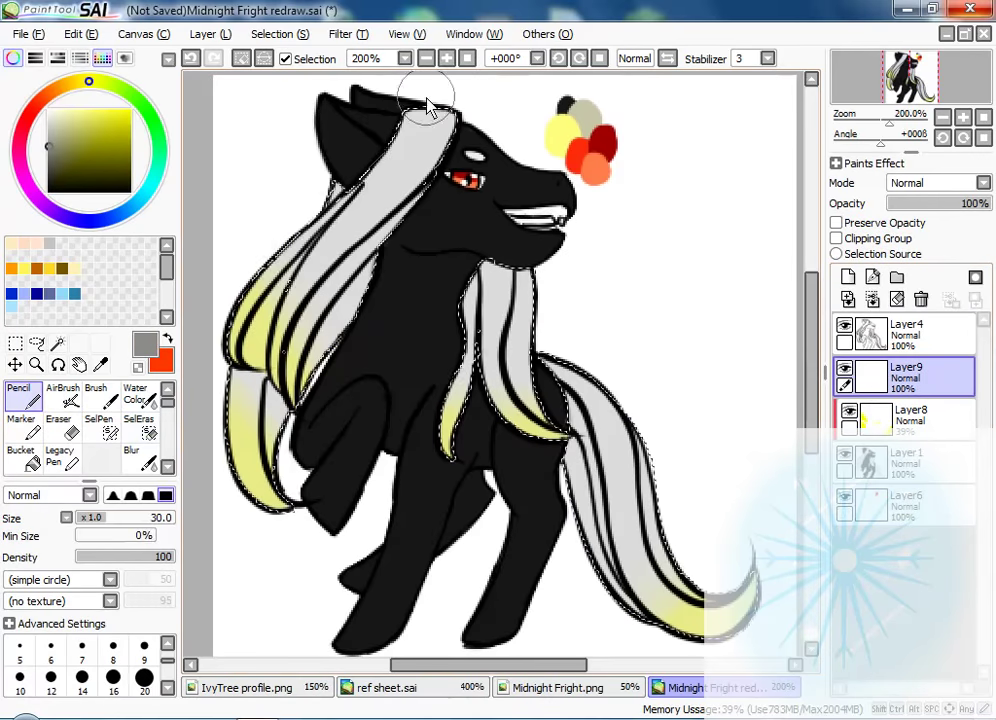
pyautogui.click(89, 518)
pyautogui.moveTo(290, 316); pyautogui.dragTo(200, 380)
pyautogui.moveTo(400, 230); pyautogui.dragTo(440, 340)
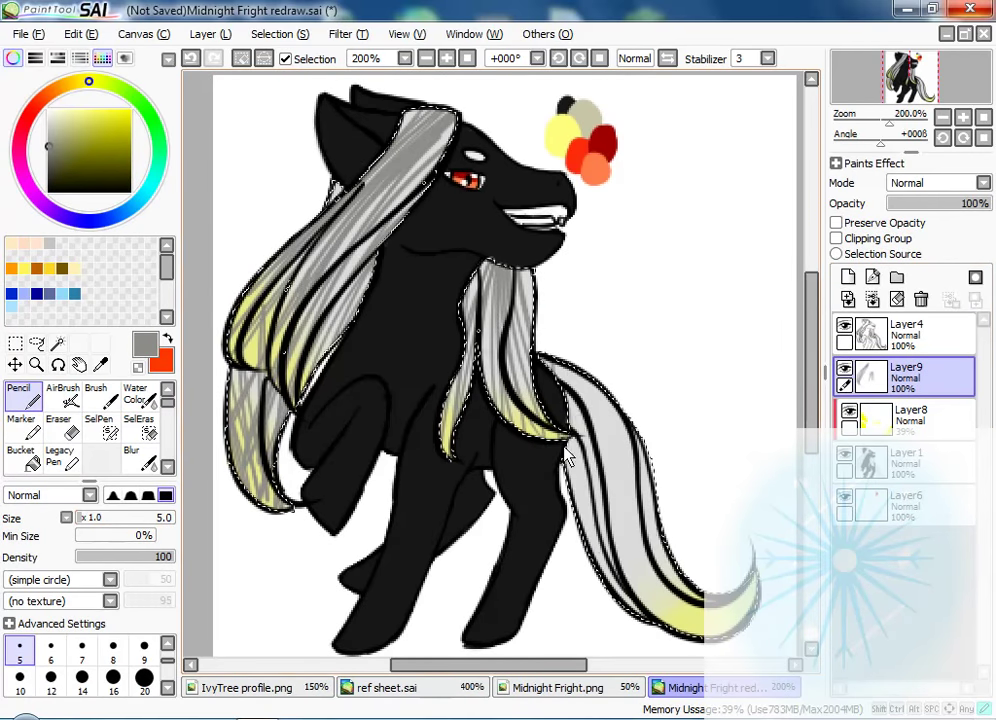
pyautogui.moveTo(470, 300); pyautogui.dragTo(540, 470)
pyautogui.click(958, 204)
# Step: Add a Luminosity layer, airbrush dark yellow over the middle of the mane, lower hair and tail, and tidy it with the Eraser
pyautogui.click(848, 277)
pyautogui.click(937, 183)
pyautogui.click(934, 260)
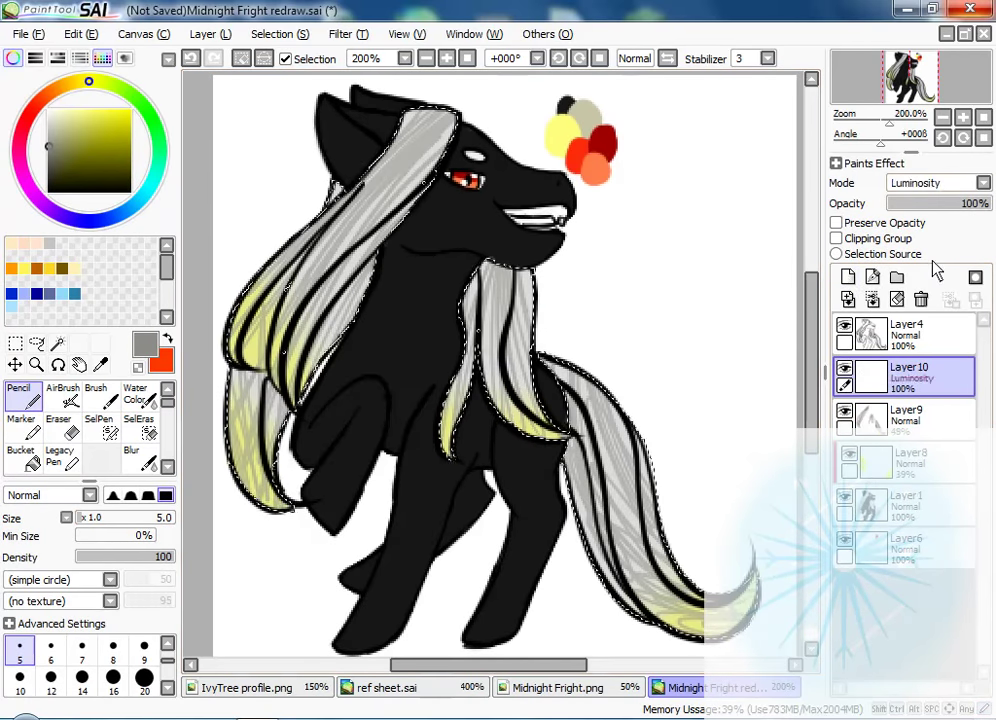
pyautogui.click(120, 160)
pyautogui.click(62, 395)
pyautogui.moveTo(260, 170); pyautogui.dragTo(510, 340)
pyautogui.moveTo(500, 280); pyautogui.dragTo(470, 430)
pyautogui.click(62, 428)
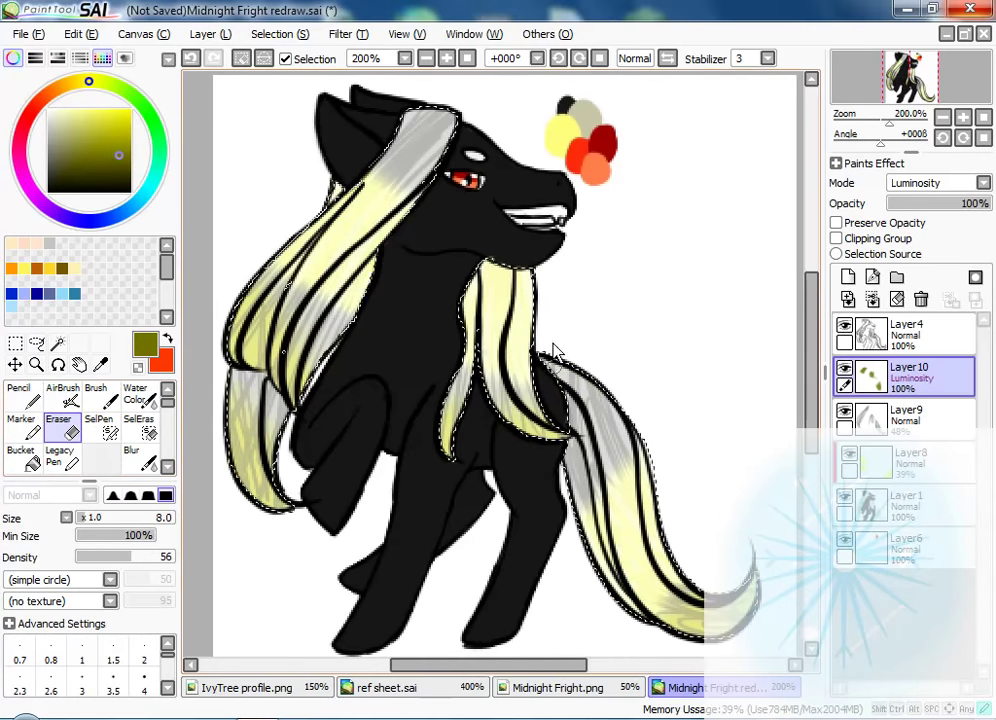
pyautogui.moveTo(300, 150)
pyautogui.mouseDown()
pyautogui.moveTo(389, 260)
pyautogui.moveTo(441, 262)
pyautogui.mouseUp()
# Step: Add another Luminosity layer above Layer10 and airbrush white highlights over the yellow hair areas
pyautogui.click(848, 277)
pyautogui.click(937, 183)
pyautogui.click(934, 260)
pyautogui.click(47, 109)
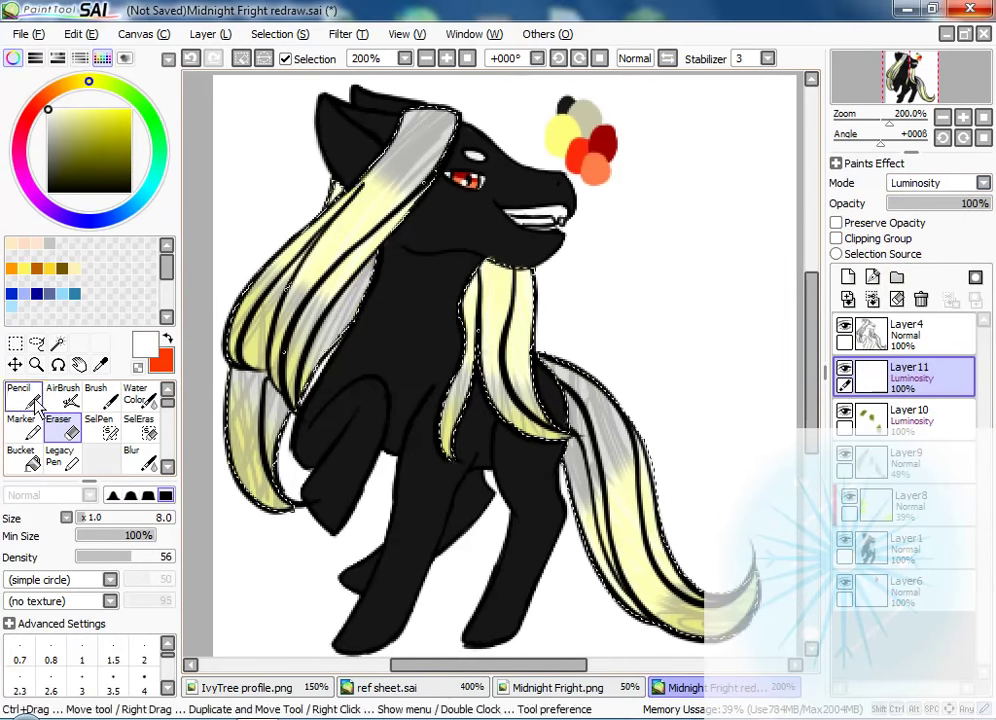
pyautogui.click(62, 395)
pyautogui.moveTo(290, 140); pyautogui.dragTo(500, 340)
# Step: Soften and trim the white hair highlights with Blur and the Eraser, and lower Layer11's opacity to 17%
pyautogui.click(131, 455)
pyautogui.click(945, 203)
pyautogui.click(62, 428)
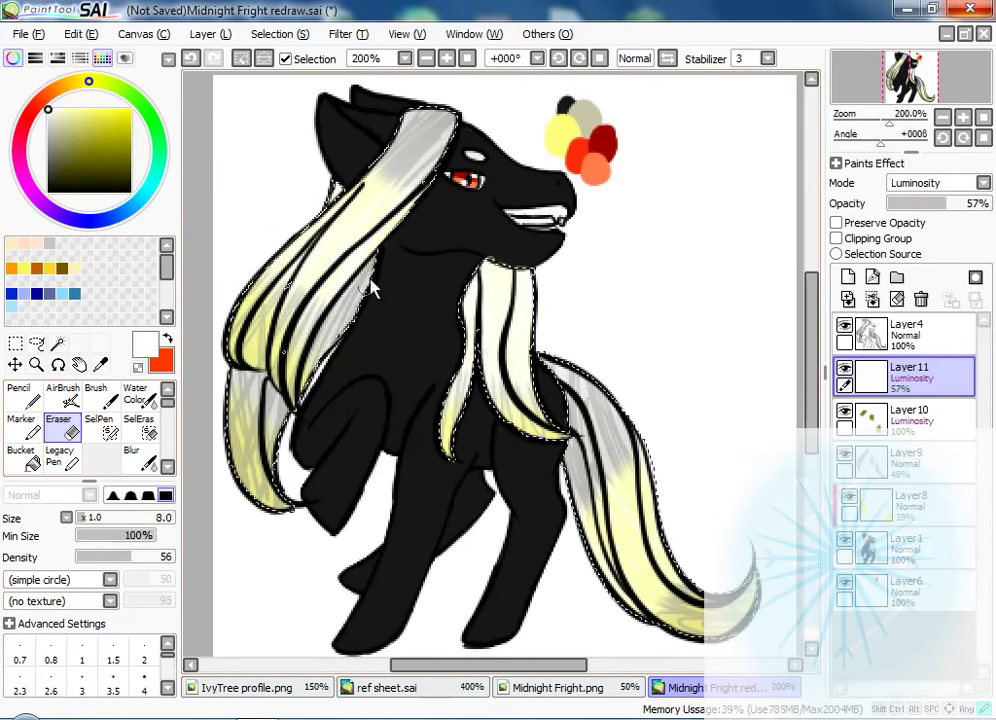
pyautogui.moveTo(460, 290); pyautogui.dragTo(516, 333)
pyautogui.click(62, 395)
pyautogui.click(131, 455)
pyautogui.moveTo(978, 200); pyautogui.dragTo(905, 203)
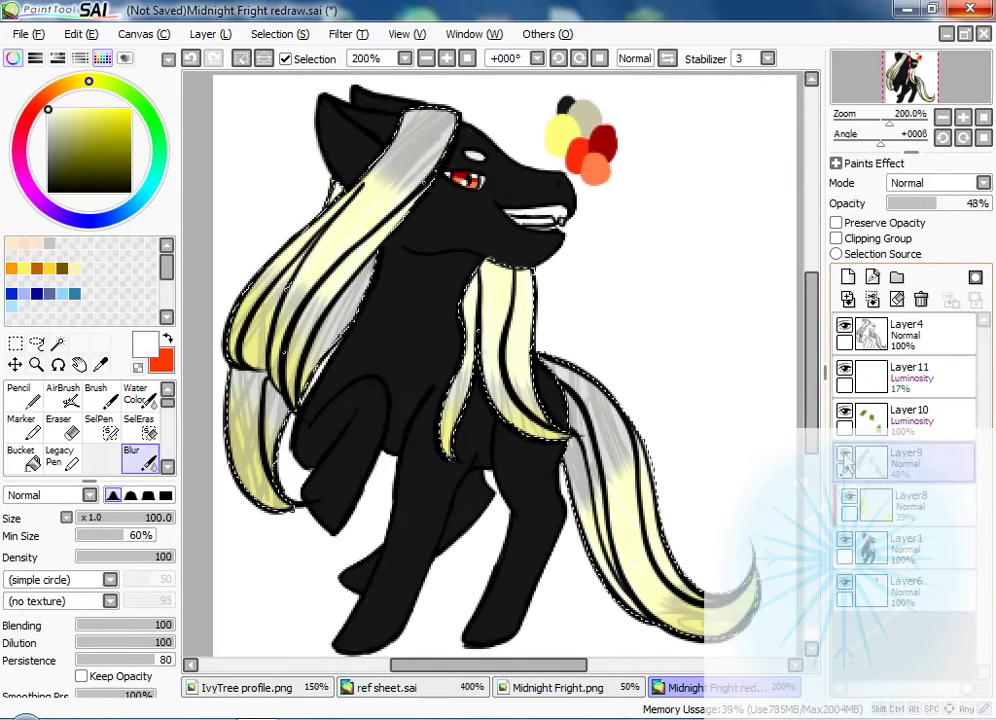
# Step: Add a clipping layer above Layer8, clear the hair selection and set the new layer's blending mode to Overlay
pyautogui.click(848, 277)
pyautogui.click(836, 238)
pyautogui.click(139, 427)
pyautogui.click(57, 343)
pyautogui.hotkey('ctrl', 'd')
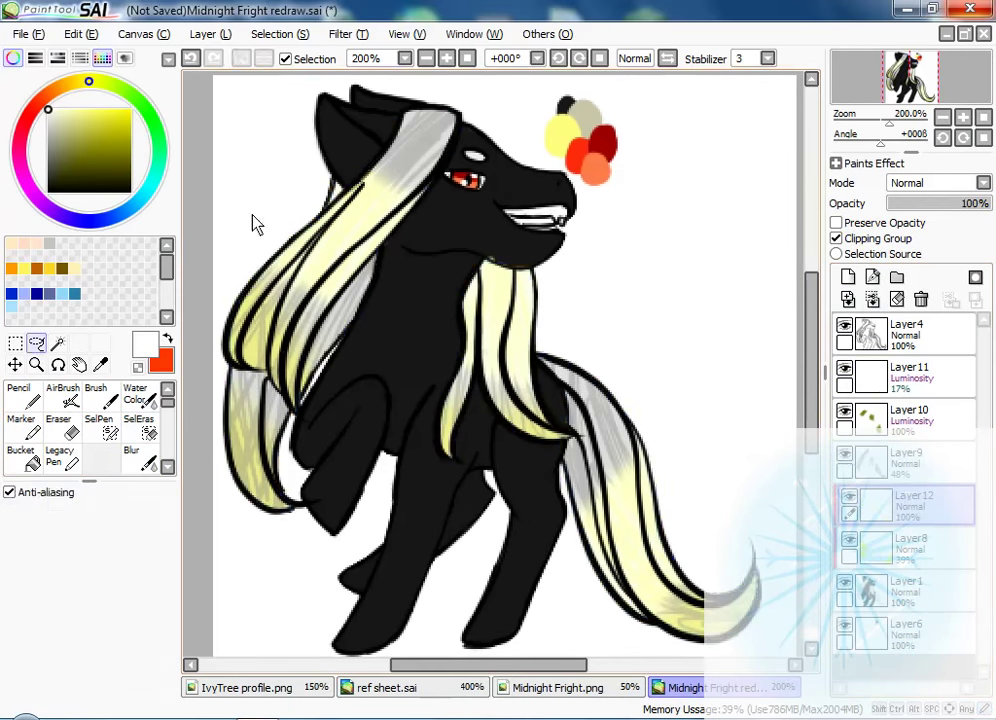
pyautogui.click(18, 395)
pyautogui.click(984, 183)
pyautogui.click(910, 244)
# Step: Shade the ears and the head beside the forelock in black on Layer12 with a size 5 Pencil
pyautogui.scroll(3, 517, 228)
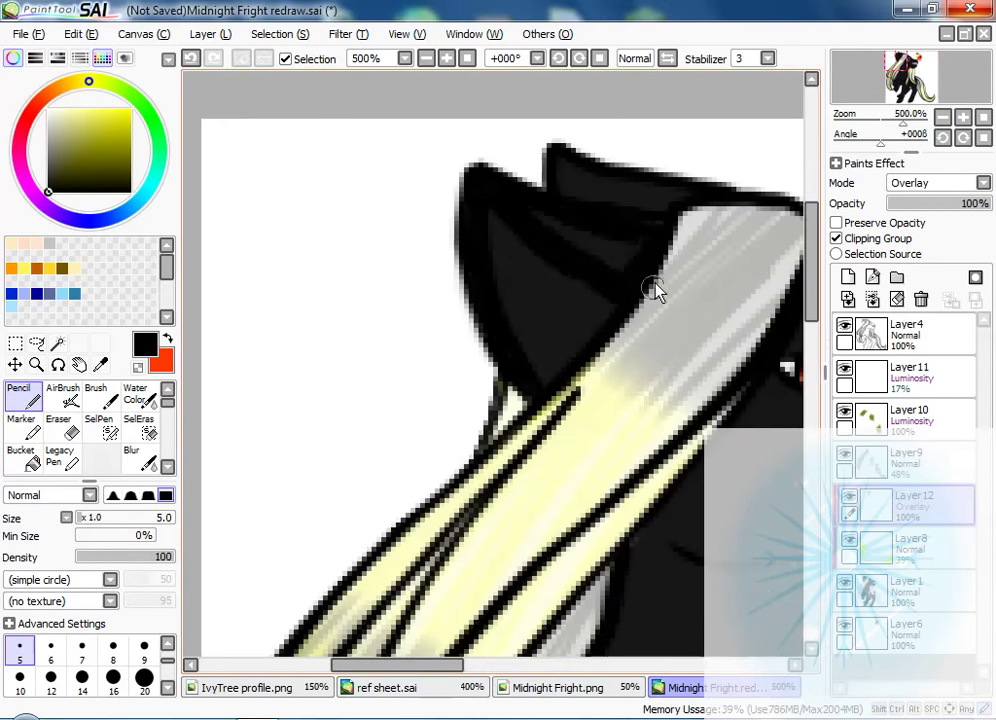
pyautogui.moveTo(651, 289); pyautogui.dragTo(728, 145)
pyautogui.scroll(-3, 818, 311)
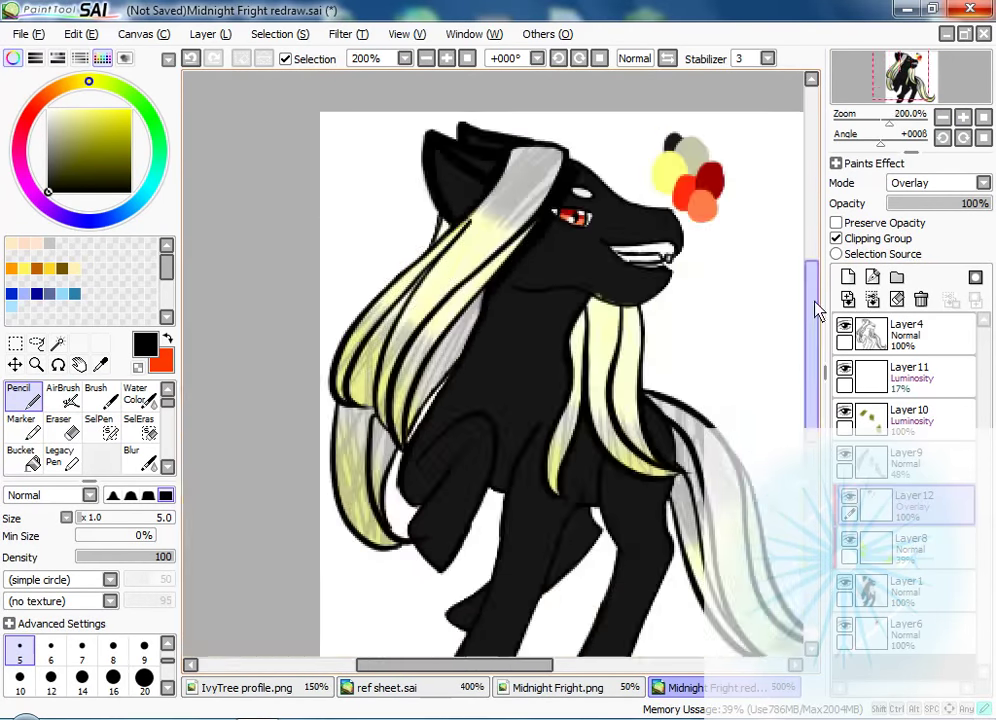
# Step: Erase the stray highlight marks along the jaw on Layer11 with a size 8 Eraser
pyautogui.scroll(3, 567, 422)
pyautogui.press('e')
pyautogui.keyDown('ctrl'); pyautogui.click(596, 160); pyautogui.keyUp('ctrl')
pyautogui.keyDown('ctrl'); pyautogui.click(662, 178); pyautogui.keyUp('ctrl')
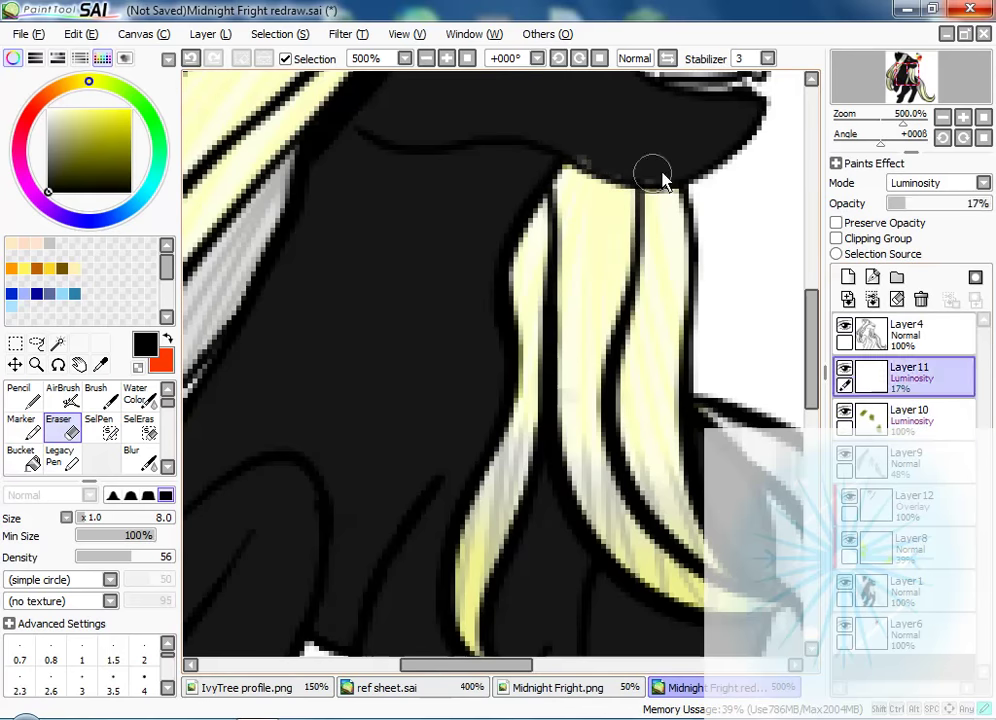
# Step: Shade under the jaw, around the lower hair strands and along the legs in black on Layer12
pyautogui.keyDown('ctrl'); pyautogui.click(456, 198); pyautogui.keyUp('ctrl')
pyautogui.click(25, 393)
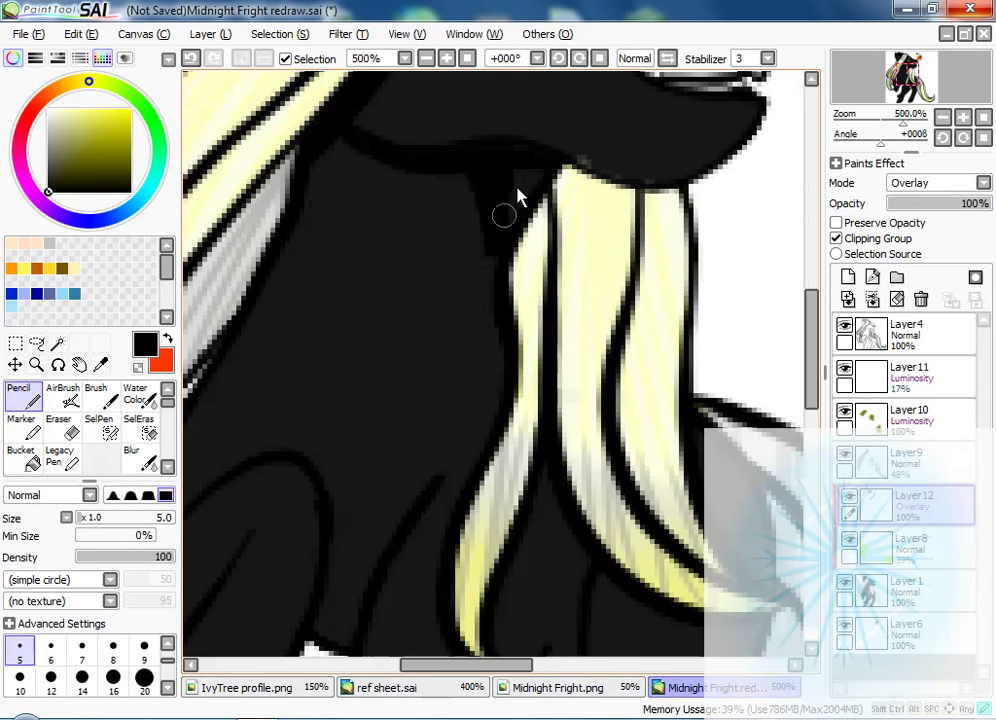
pyautogui.scroll(-2, 530, 310)
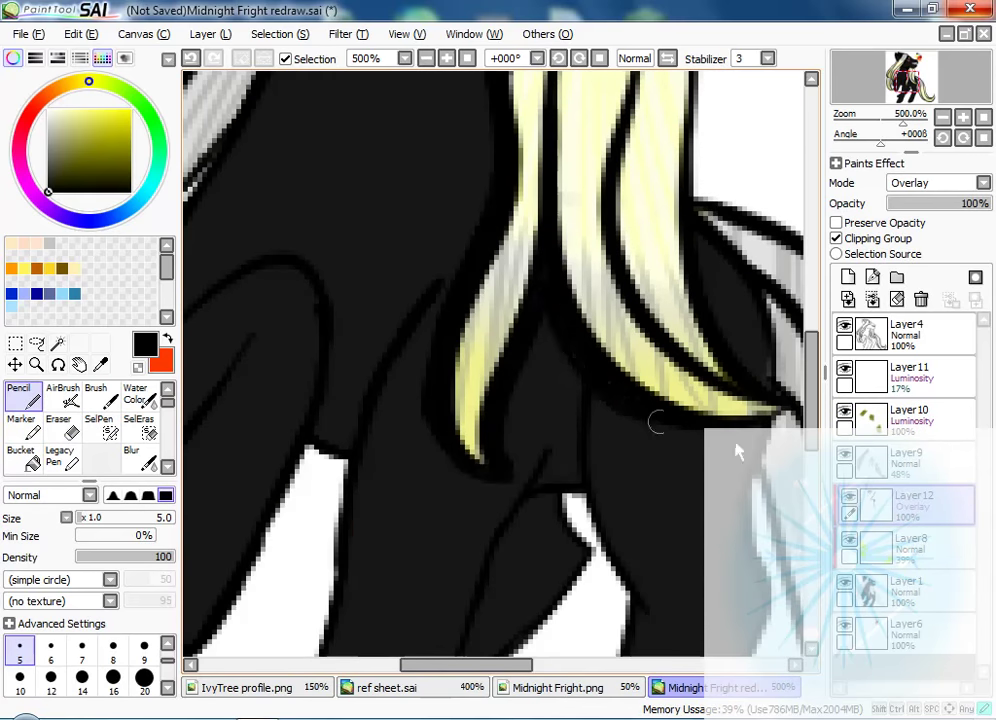
pyautogui.scroll(-2, 704, 262)
pyautogui.scroll(-3, 815, 378)
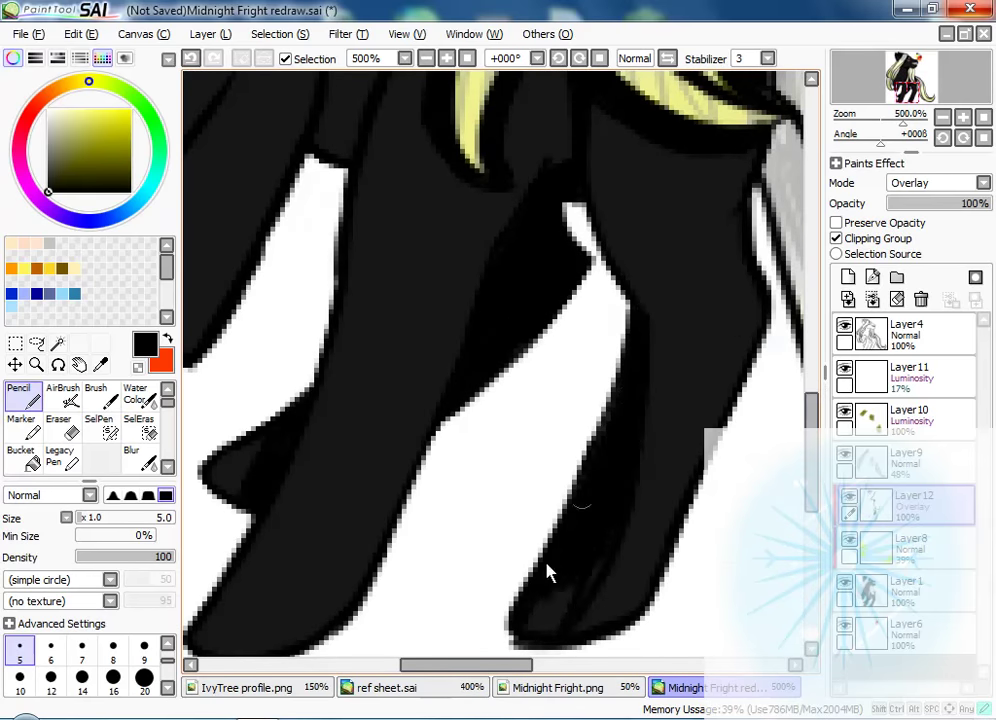
# Step: Check the Midnight Fright.png reference, then shade the raised foreleg and the neck beside the mane in black
pyautogui.scroll(3, 763, 345)
pyautogui.click(557, 687)
pyautogui.click(700, 687)
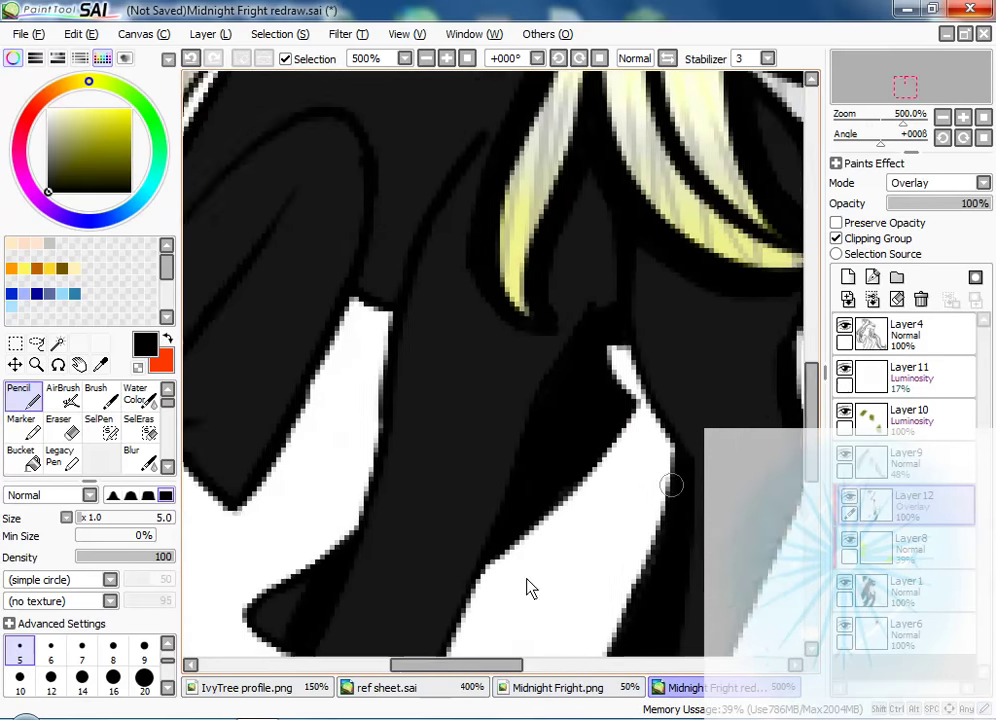
pyautogui.scroll(2, 527, 589)
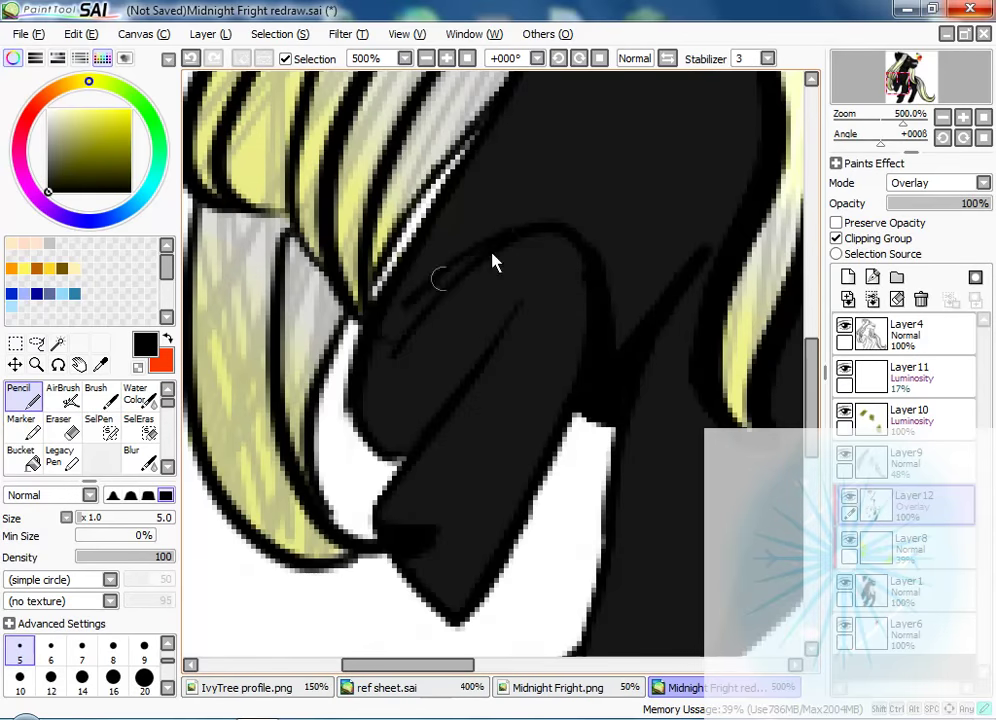
pyautogui.scroll(4, 508, 337)
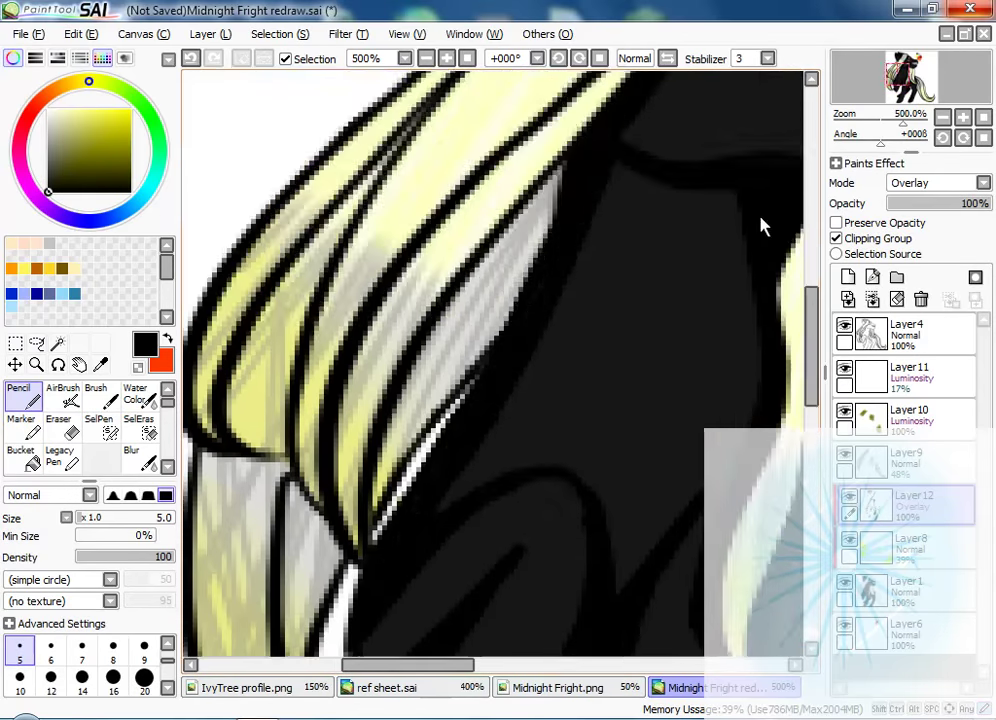
# Step: Add the remaining black shading along the legs and around the face and forehead on Layer12
pyautogui.click(966, 118)
pyautogui.click(966, 118)
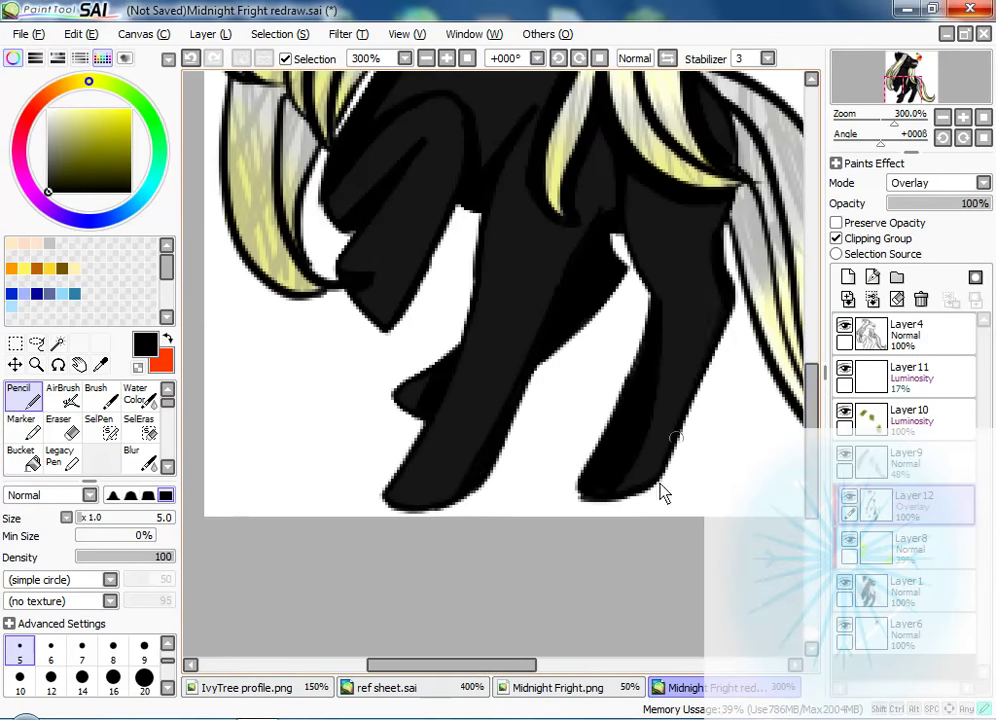
pyautogui.scroll(10, 660, 492)
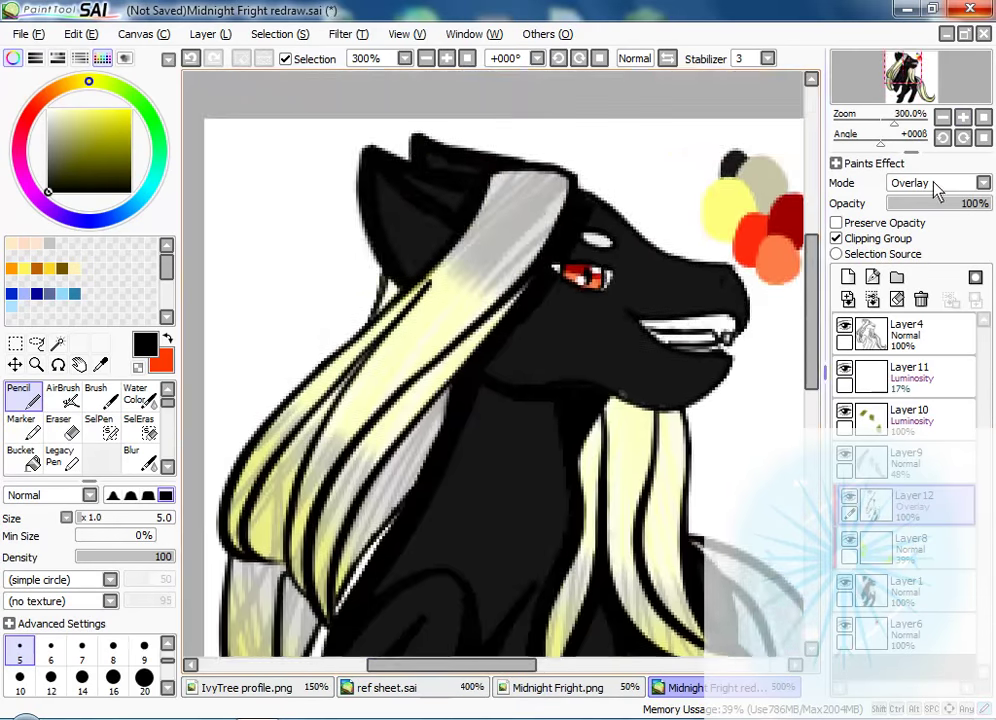
pyautogui.click(966, 118)
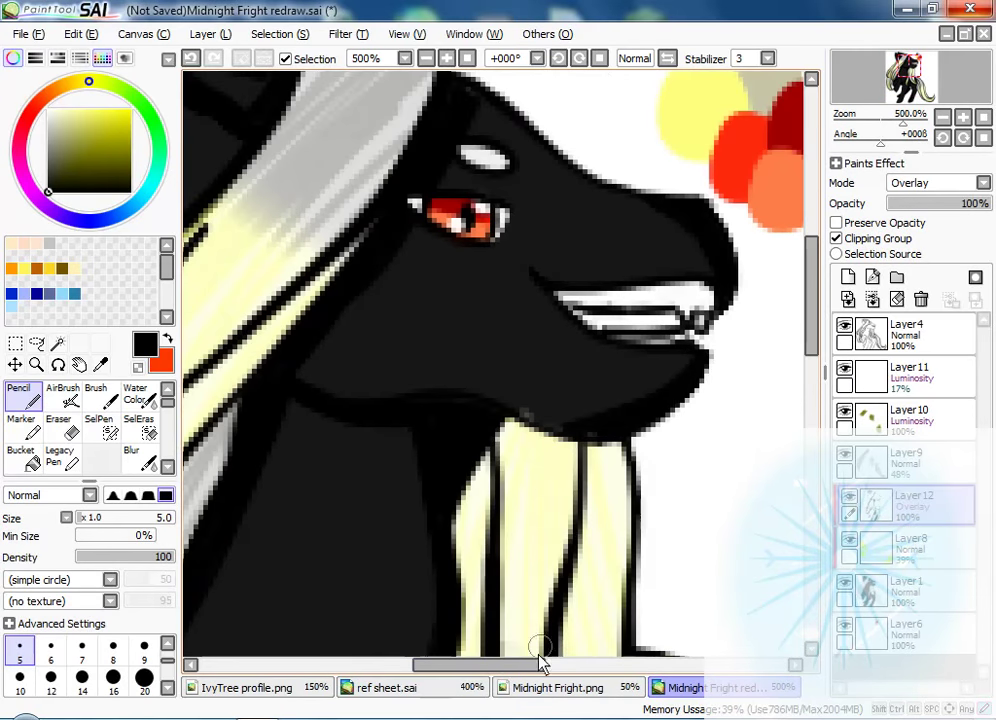
# Step: Soften the black shading on the face and ears with a size 10 Blur brush
pyautogui.click(984, 118)
pyautogui.click(131, 456)
pyautogui.click(963, 118)
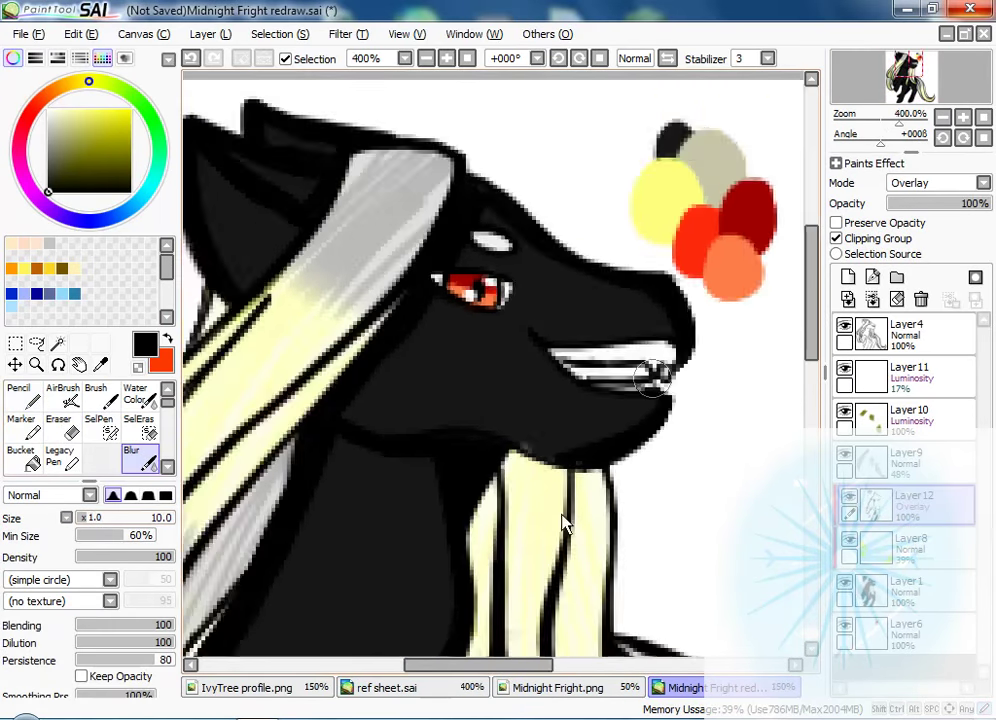
pyautogui.scroll(2, 565, 525)
pyautogui.moveTo(392, 663); pyautogui.dragTo(432, 663)
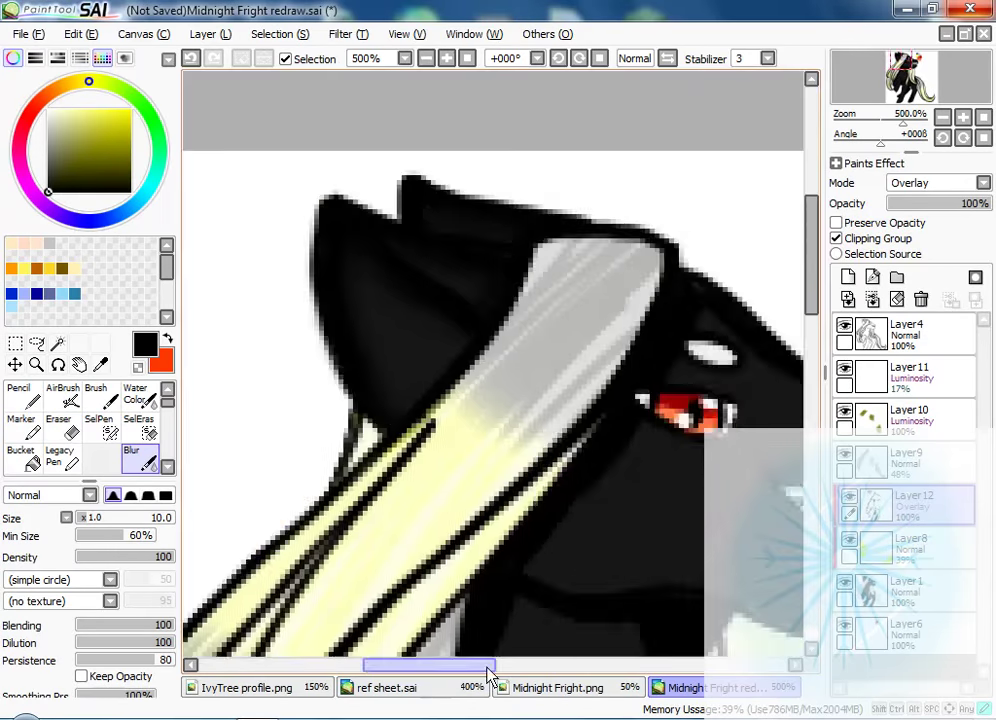
# Step: Blur the black shading on the neck, raised foreleg, remaining legs and beneath the jaw
pyautogui.moveTo(811, 255); pyautogui.dragTo(811, 360)
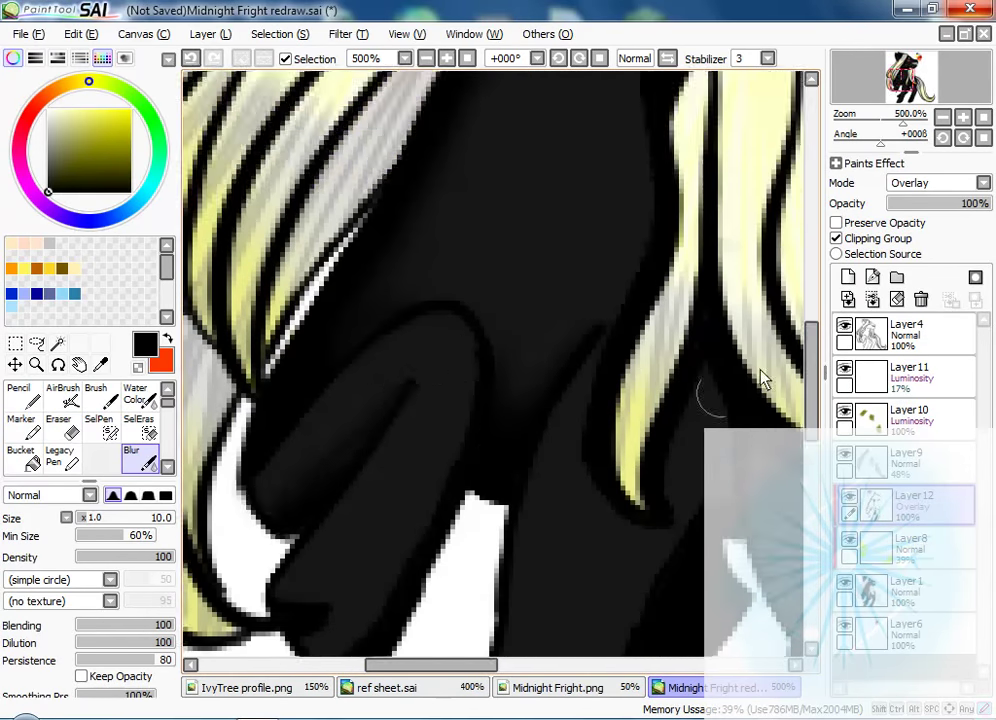
pyautogui.scroll(-2, 650, 330)
pyautogui.scroll(-5, 702, 150)
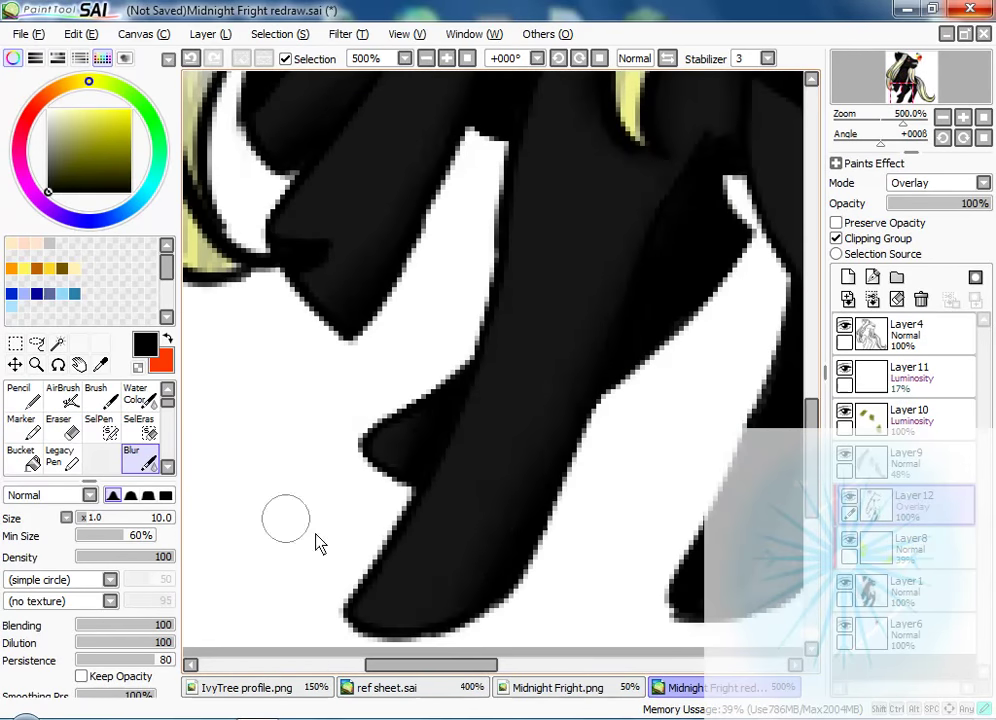
pyautogui.hscroll(4, 607, 487)
pyautogui.scroll(10, 619, 503)
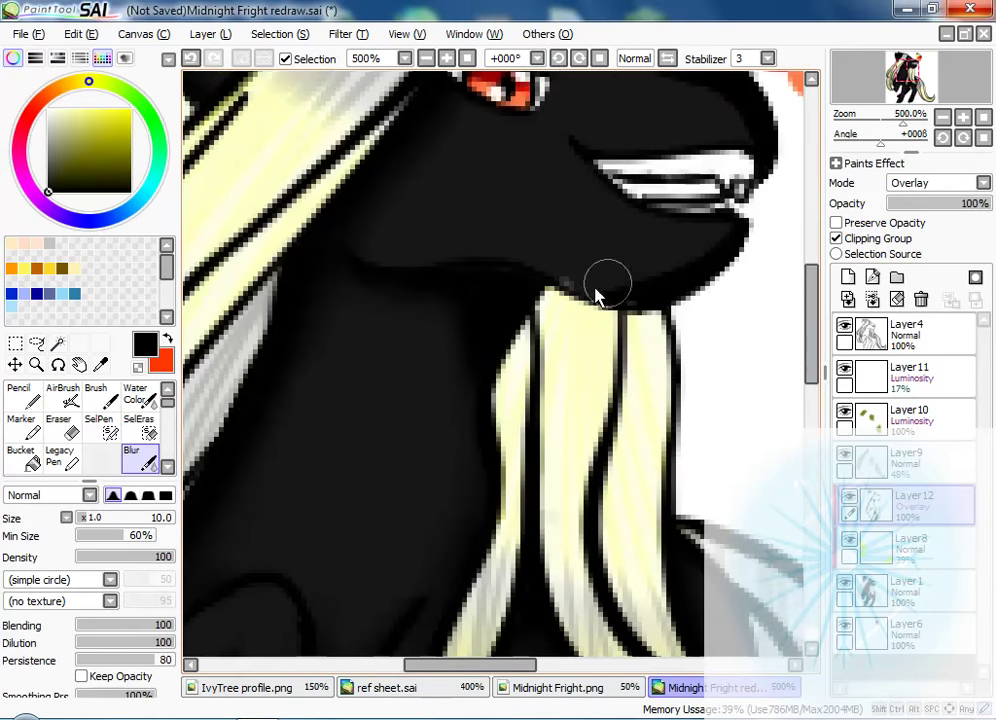
pyautogui.scroll(3, 705, 257)
# Step: Lower the opacity of Layer10 to 34%
pyautogui.click(943, 117)
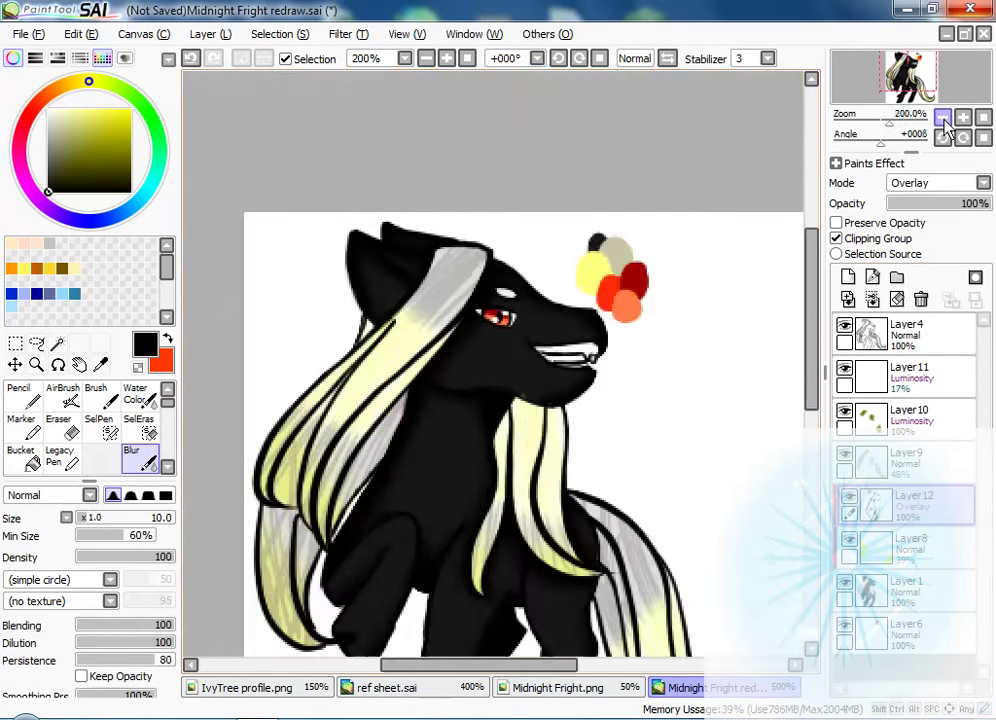
pyautogui.click(943, 117)
pyautogui.click(905, 415)
pyautogui.moveTo(960, 203); pyautogui.dragTo(913, 203)
# Step: Add a clipping layer above Layer12 and set its blending mode to Overlay
pyautogui.hscroll(-3, 600, 370)
pyautogui.click(893, 505)
pyautogui.click(848, 277)
pyautogui.scroll(2, 756, 189)
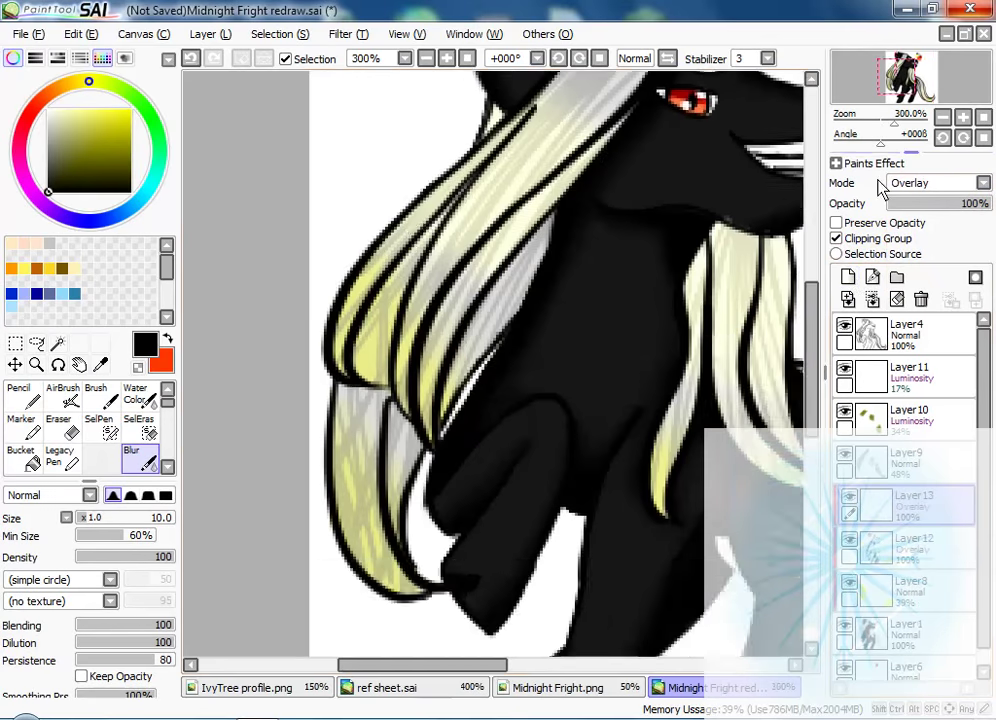
# Step: Shade the mane strands in black on Layer13 with a size 5 Pencil
pyautogui.press('n')
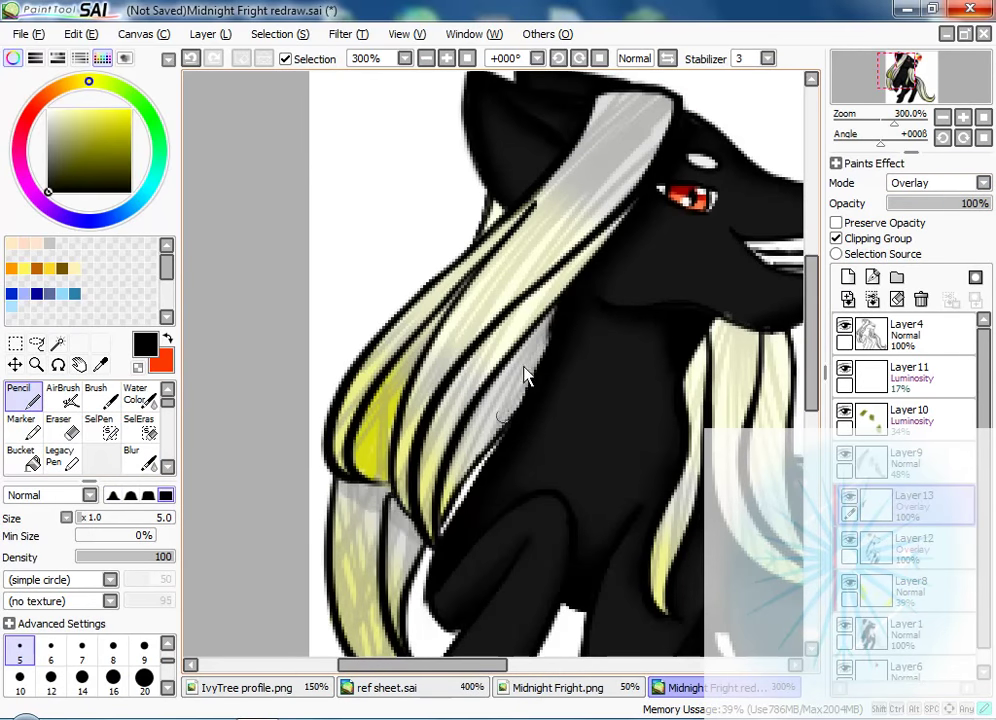
pyautogui.scroll(-3, 393, 345)
pyautogui.scroll(5, 393, 345)
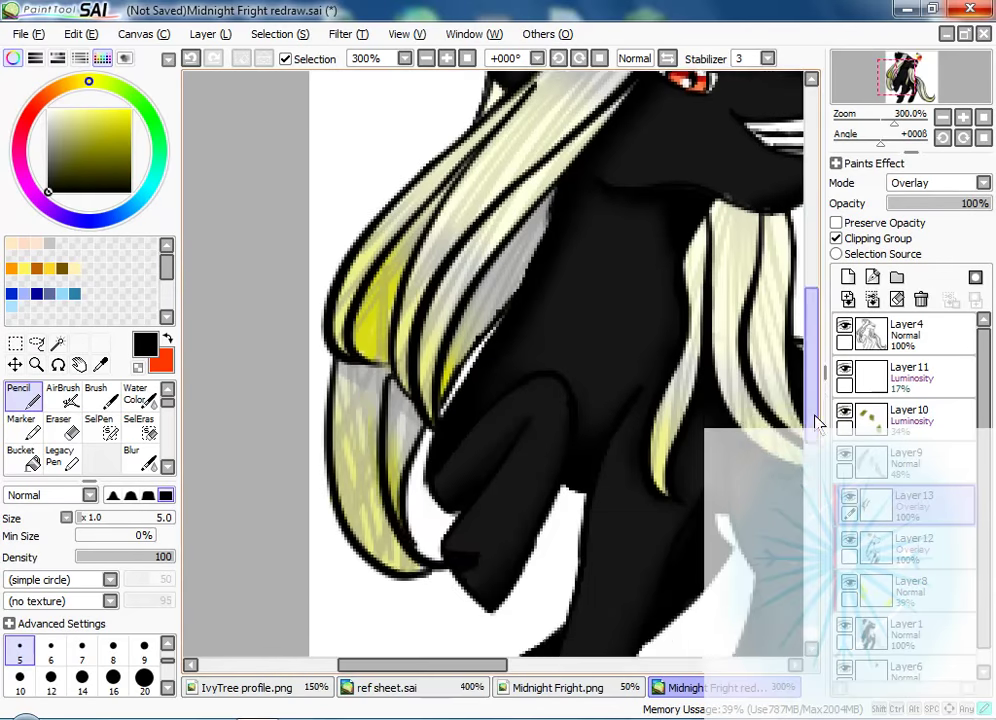
pyautogui.scroll(1, 613, 172)
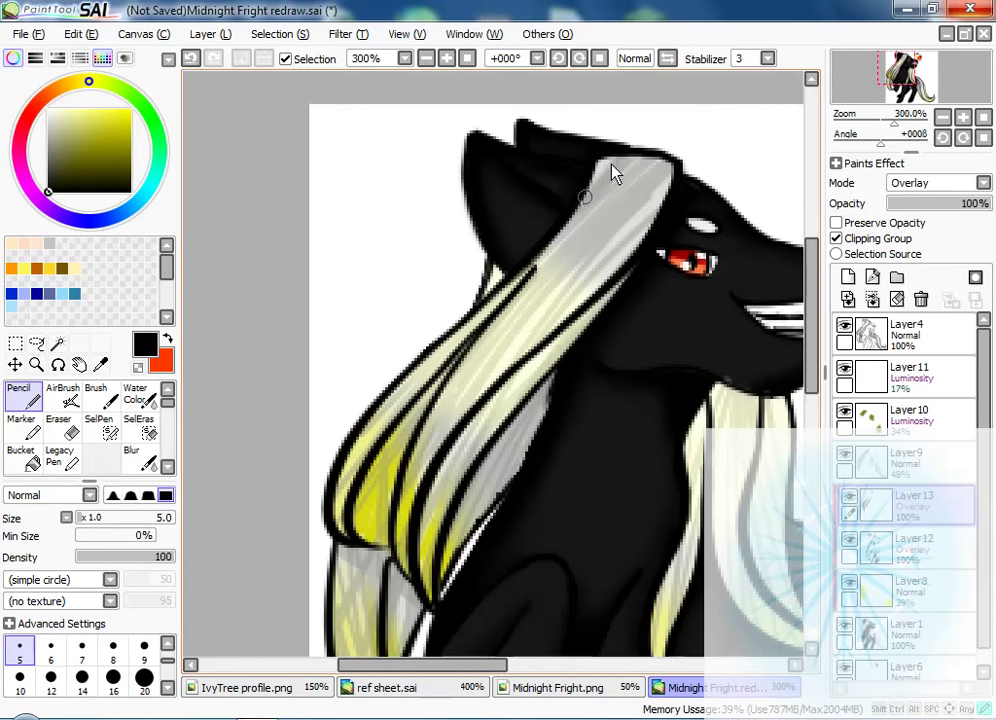
# Step: Switch Layer13 to Normal mode and shade the hair strands below the jaw and the upper mane in black
pyautogui.scroll(-5, 360, 462)
pyautogui.hscroll(3, 360, 462)
pyautogui.scroll(3, 516, 238)
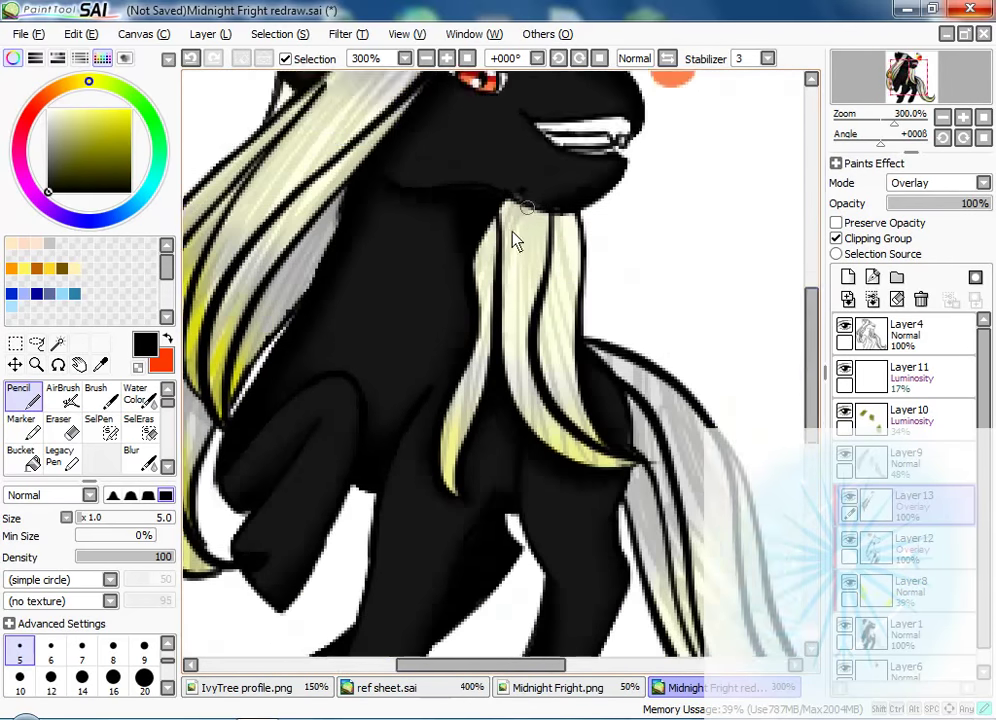
pyautogui.hscroll(3, 567, 244)
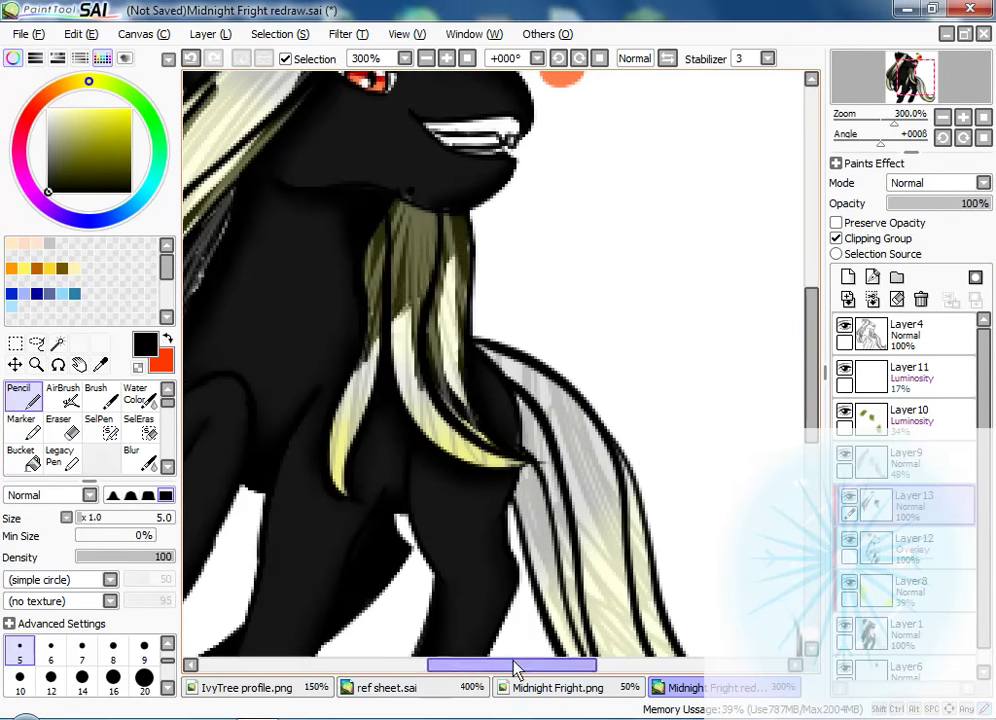
pyautogui.scroll(4, 516, 600)
pyautogui.hscroll(-3, 501, 192)
pyautogui.hscroll(5, 548, 128)
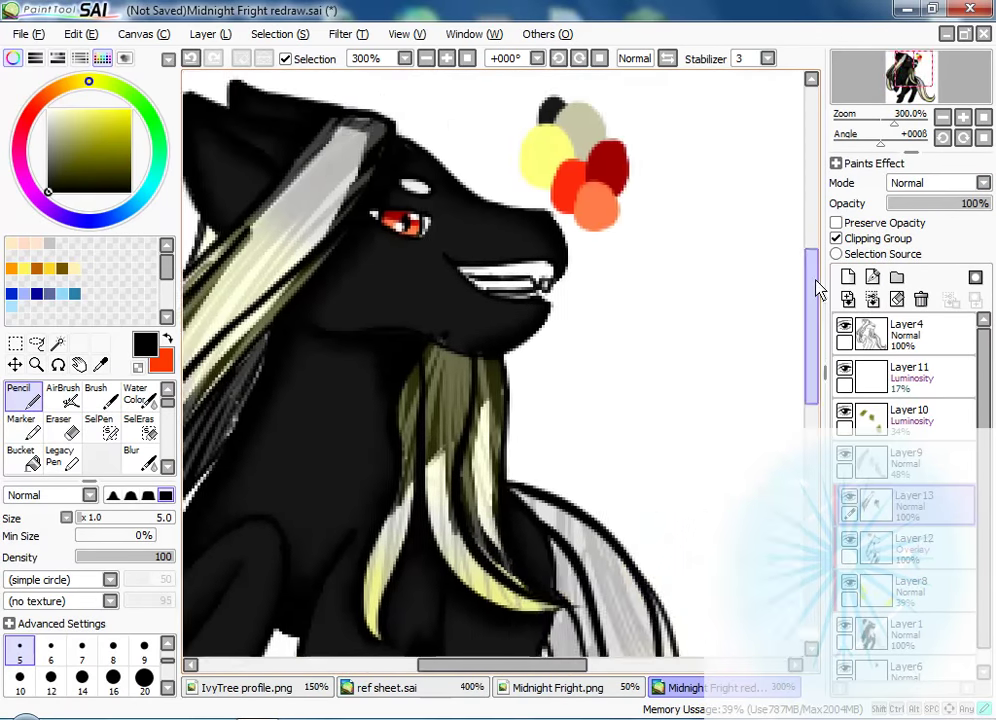
# Step: Shade the tail strands in black on Layer13, and blend the tail and mane shading with the Blur tool at size 10
pyautogui.scroll(-5, 436, 243)
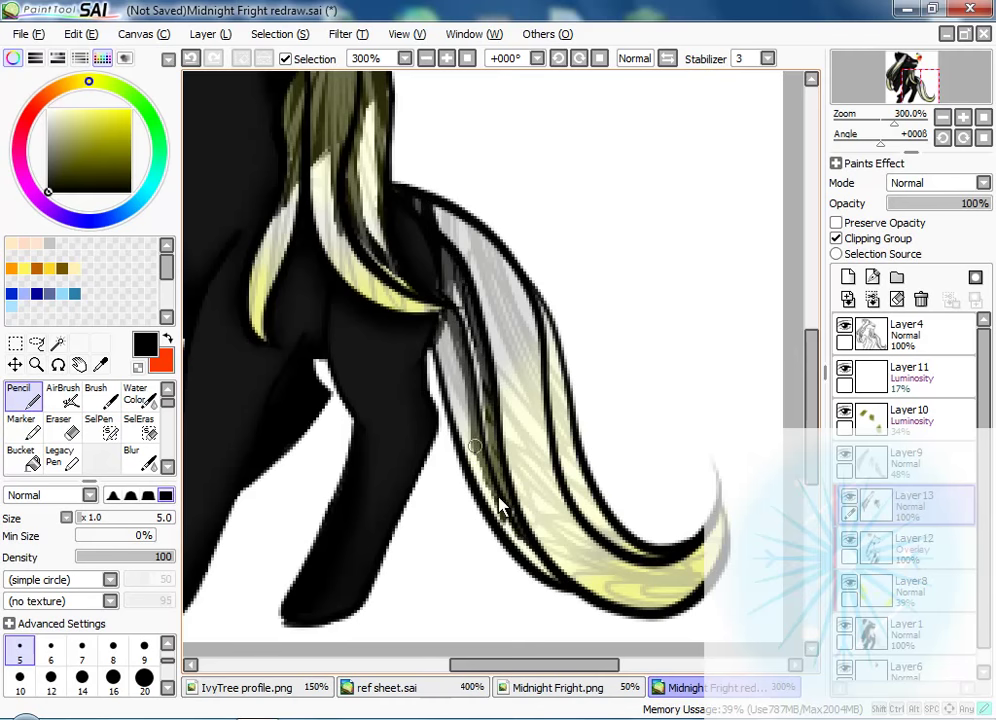
pyautogui.click(133, 456)
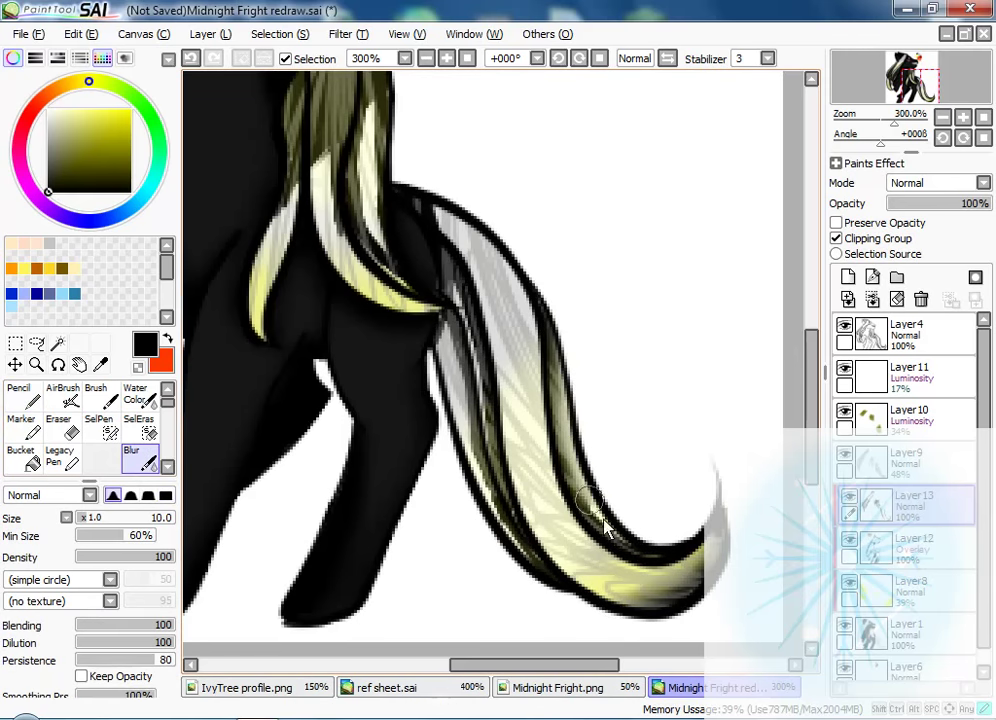
pyautogui.scroll(3, 278, 250)
pyautogui.scroll(3, 362, 136)
pyautogui.hscroll(-2, 362, 136)
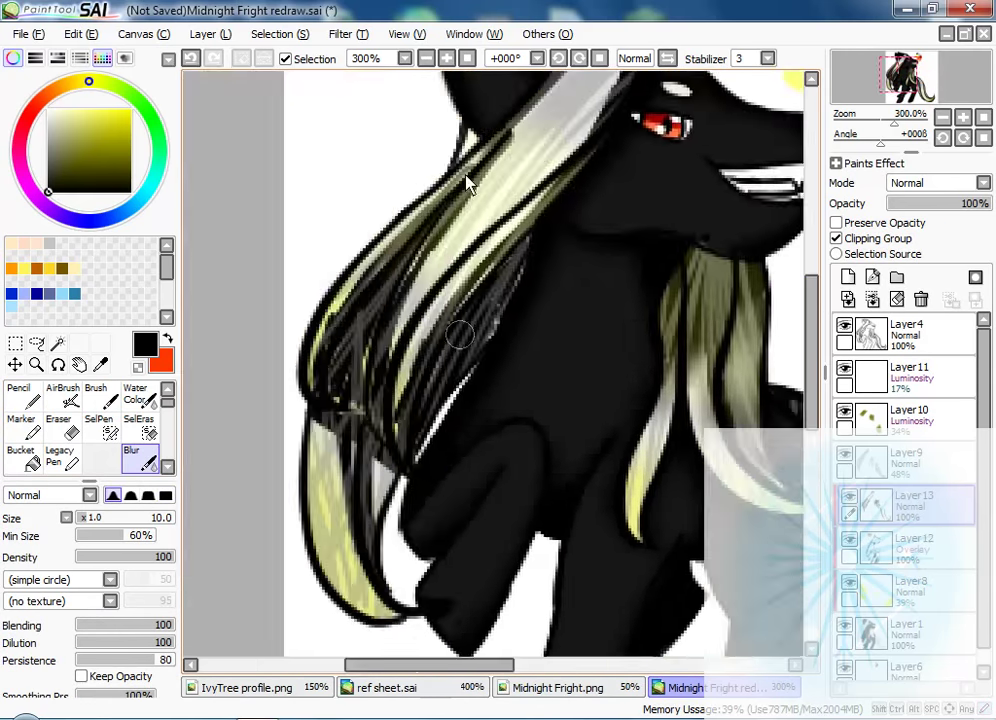
pyautogui.scroll(-2, 813, 400)
pyautogui.scroll(2, 813, 400)
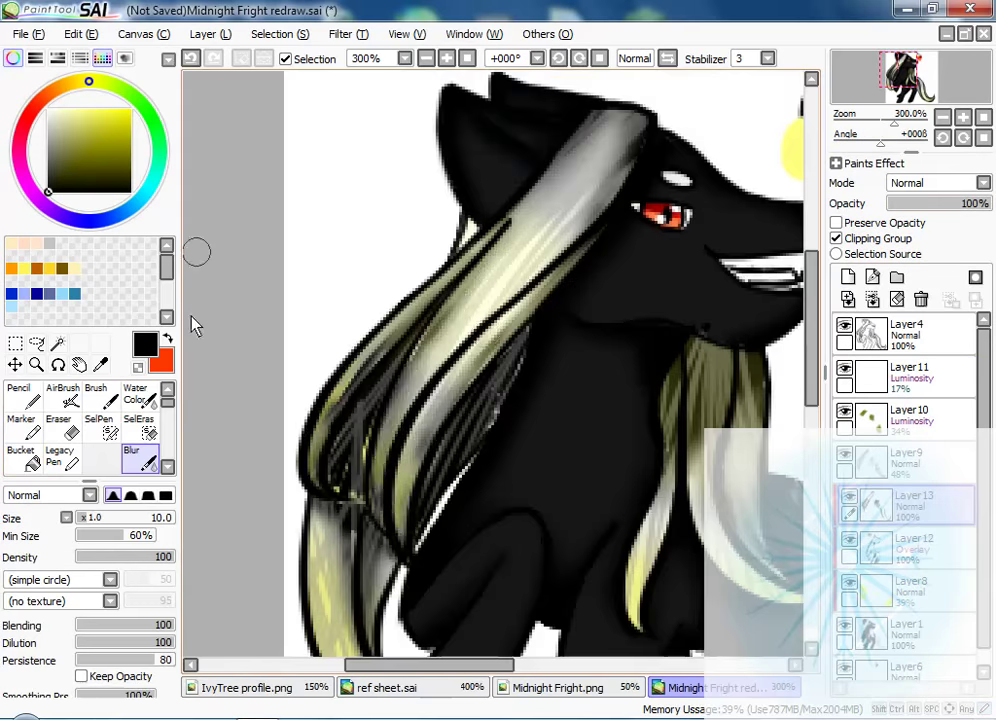
# Step: Lower the opacity of Layer13 to 43% and try the Shade blending mode on it
pyautogui.click(20, 395)
pyautogui.press('-')
pyautogui.moveTo(978, 202); pyautogui.dragTo(927, 203)
pyautogui.moveTo(452, 664); pyautogui.dragTo(489, 664)
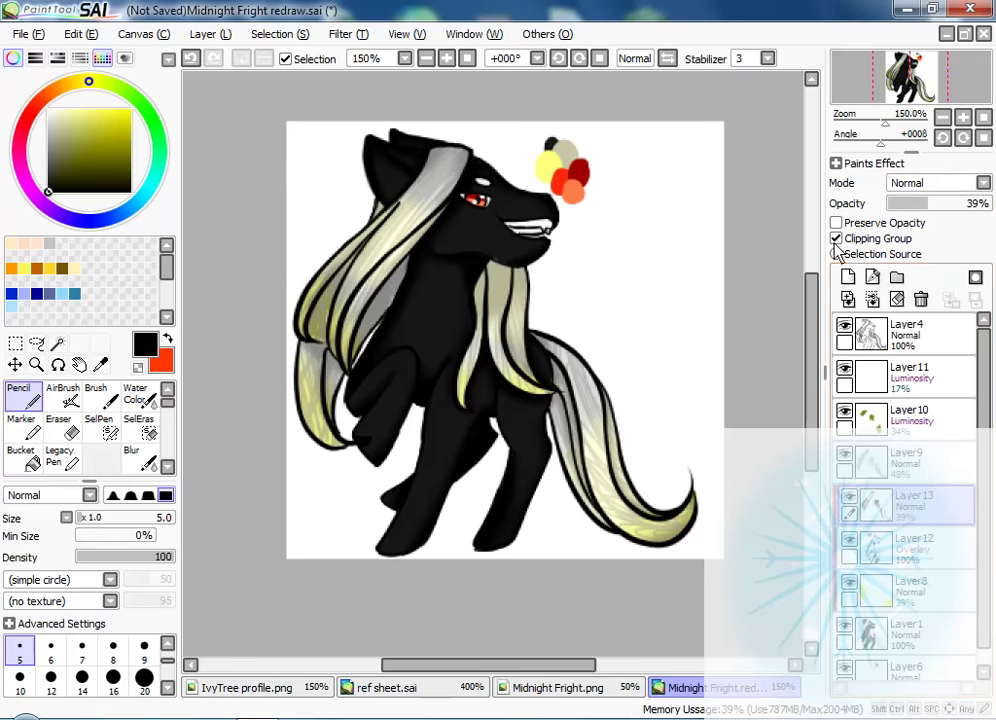
pyautogui.click(935, 183)
pyautogui.click(932, 278)
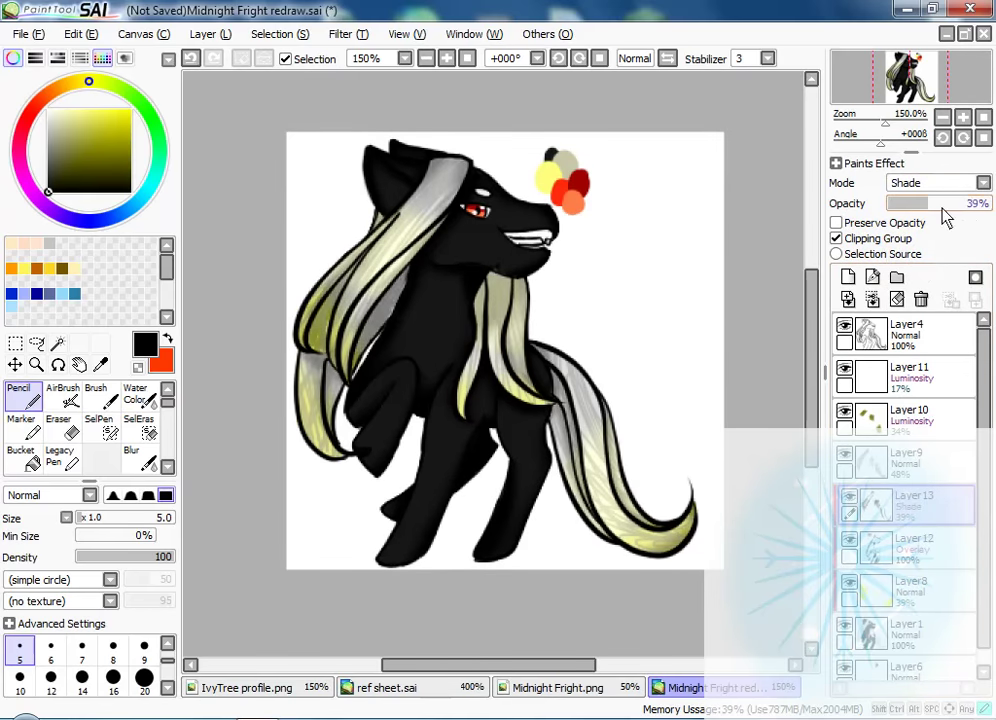
pyautogui.moveTo(946, 219); pyautogui.dragTo(955, 219)
# Step: Try the Overlay blending mode on Layer13, and set it to Lumi & Shade instead
pyautogui.click(935, 183)
pyautogui.click(911, 245)
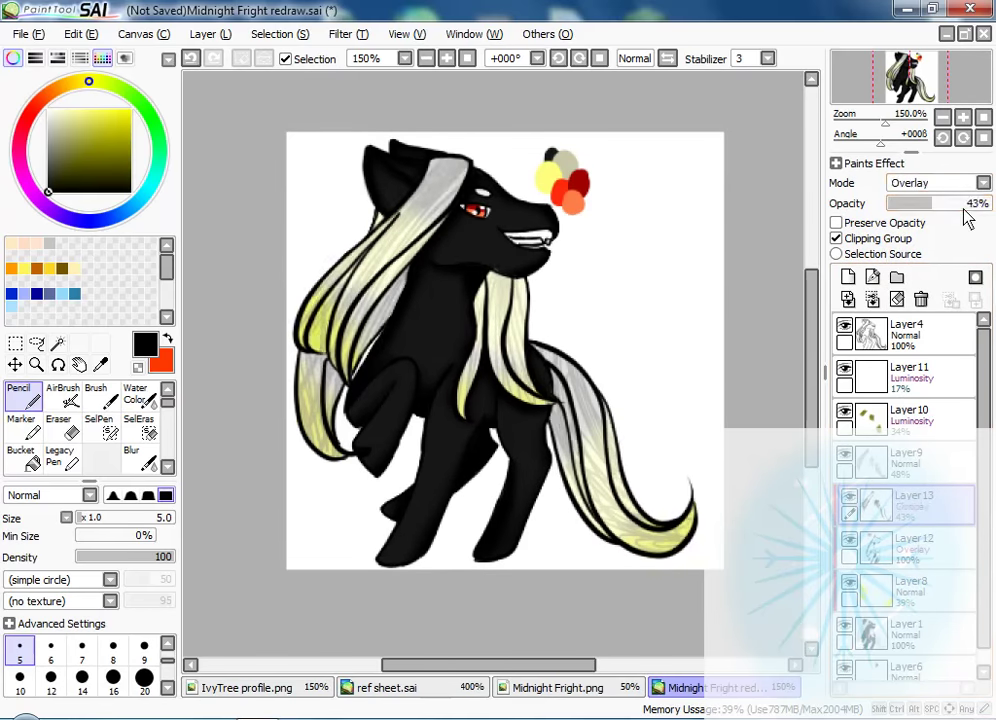
pyautogui.click(935, 183)
pyautogui.click(905, 362)
pyautogui.click(935, 183)
pyautogui.click(905, 345)
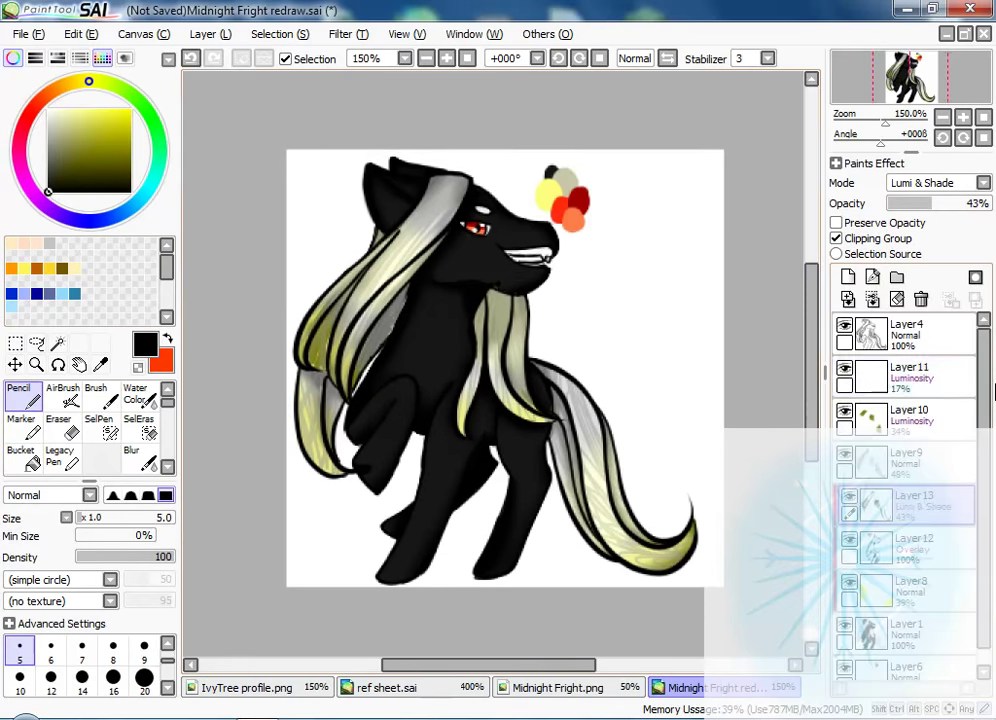
# Step: Add a new layer on top and handwrite "Midnight fright redraw Dec 10 2017" in black beside the pony
pyautogui.scroll(-1, 990, 393)
pyautogui.scroll(-2, 620, 388)
pyautogui.click(847, 277)
pyautogui.scroll(3, 478, 318)
pyautogui.moveTo(453, 244)
pyautogui.mouseDown()
pyautogui.moveTo(455, 330)
pyautogui.moveTo(620, 256)
pyautogui.moveTo(632, 416)
pyautogui.mouseUp()
pyautogui.moveTo(573, 425); pyautogui.dragTo(700, 430)
pyautogui.scroll(-5, 640, 400)
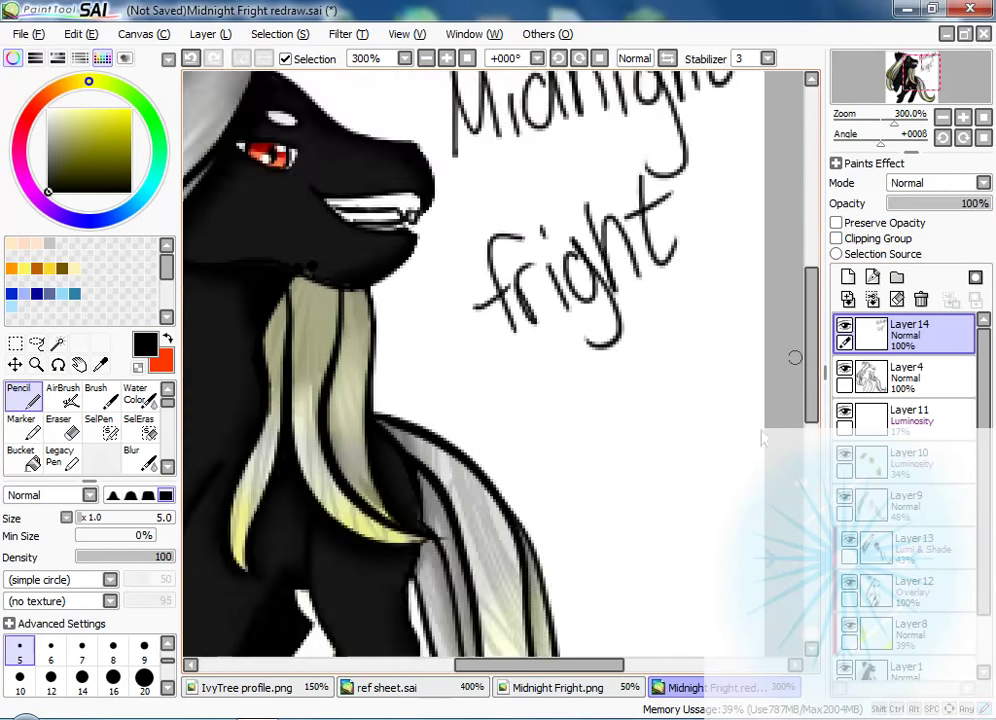
pyautogui.moveTo(480, 380)
pyautogui.mouseDown()
pyautogui.moveTo(658, 345)
pyautogui.moveTo(700, 300)
pyautogui.mouseUp()
pyautogui.scroll(-3, 660, 330)
pyautogui.moveTo(560, 310)
pyautogui.mouseDown()
pyautogui.moveTo(582, 400)
pyautogui.moveTo(680, 360)
pyautogui.mouseUp()
pyautogui.moveTo(726, 289); pyautogui.dragTo(736, 324)
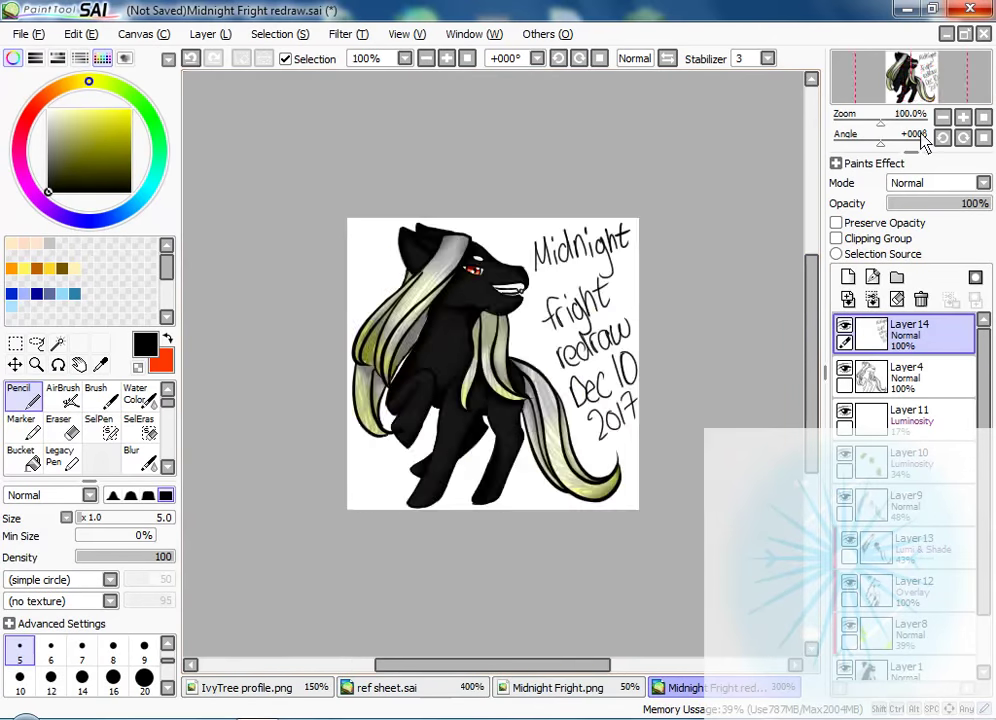
# Step: In Midnight Fright.png, select the white jagged-mouth face mark on the pony's flank with the size 4 SelPen and fill the selection's interior
pyautogui.click(962, 117)
pyautogui.click(558, 687)
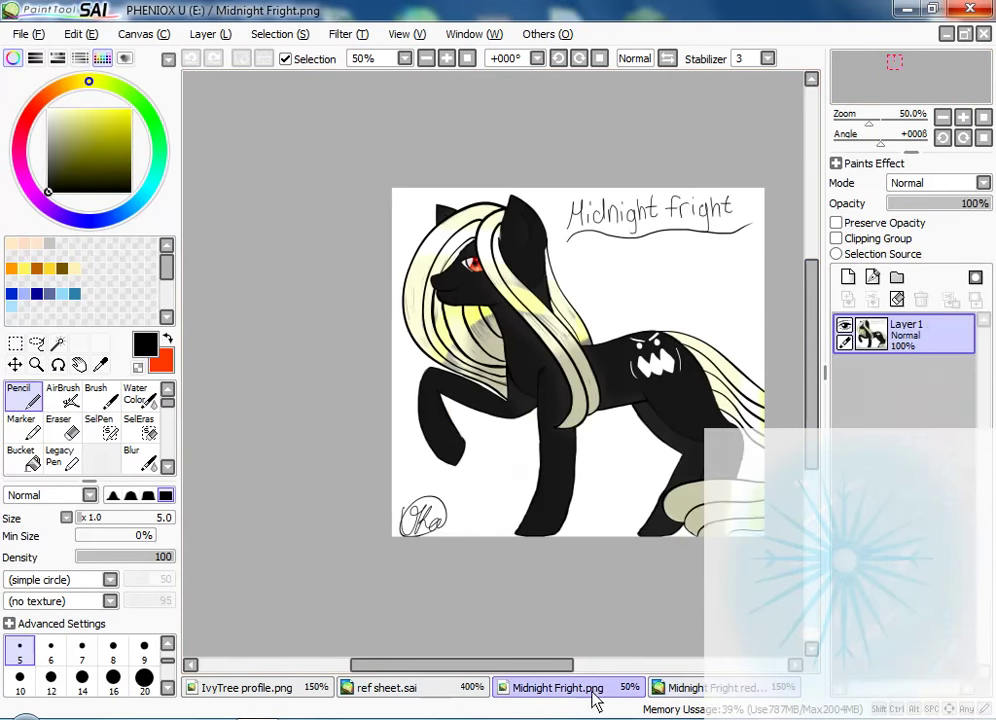
pyautogui.click(700, 687)
pyautogui.click(558, 687)
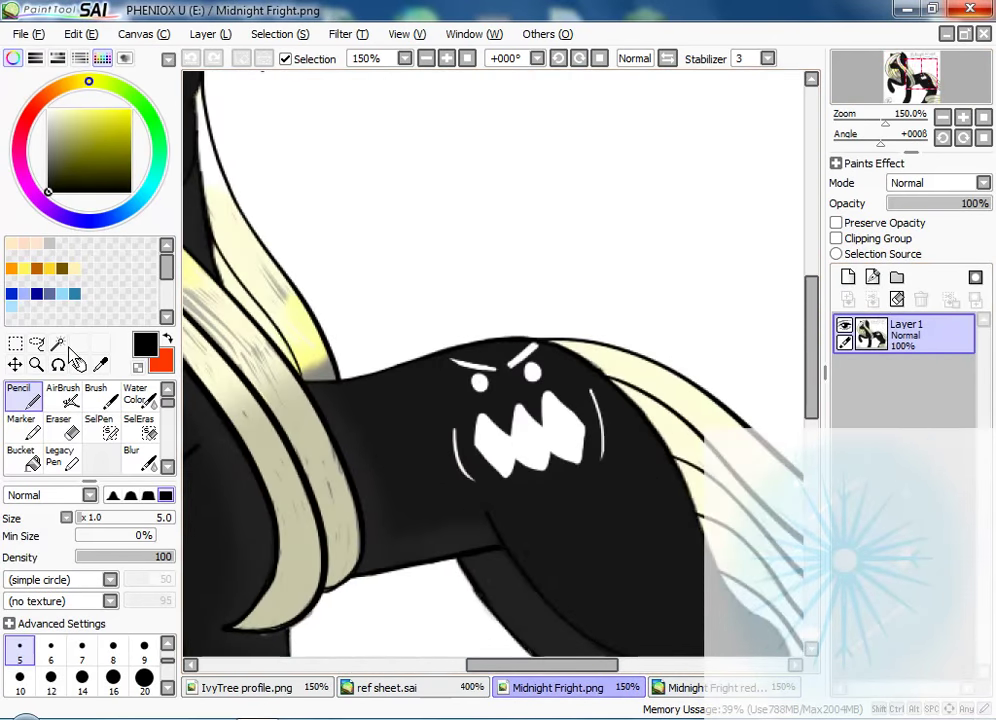
pyautogui.click(98, 425)
pyautogui.moveTo(452, 359); pyautogui.dragTo(481, 372)
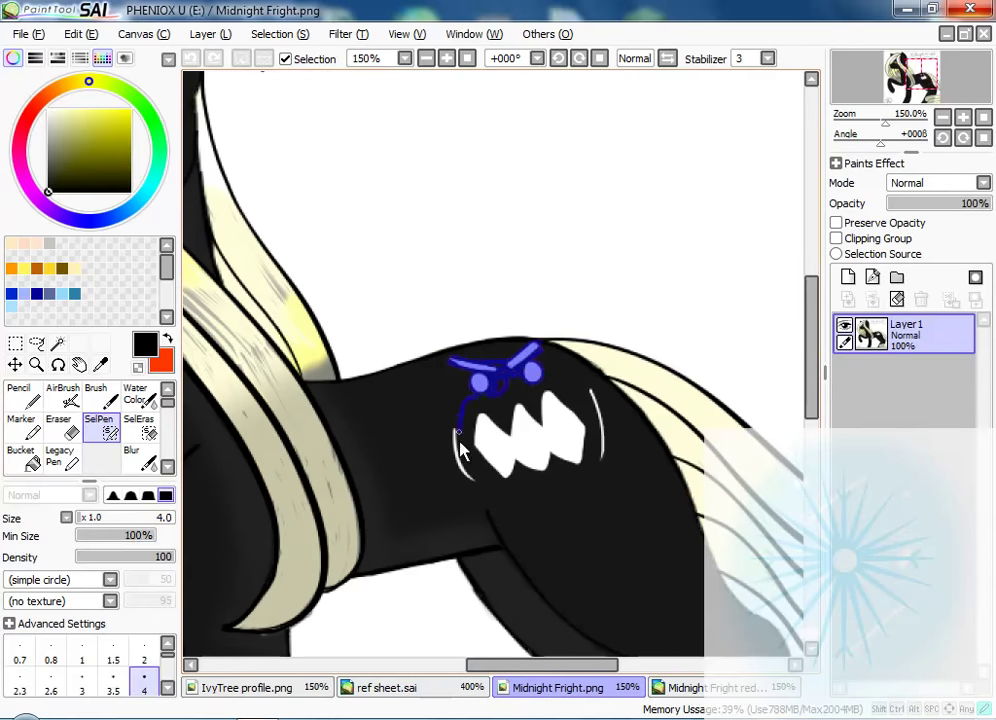
pyautogui.press('w')
pyautogui.click(540, 440)
pyautogui.scroll(-1, 500, 378)
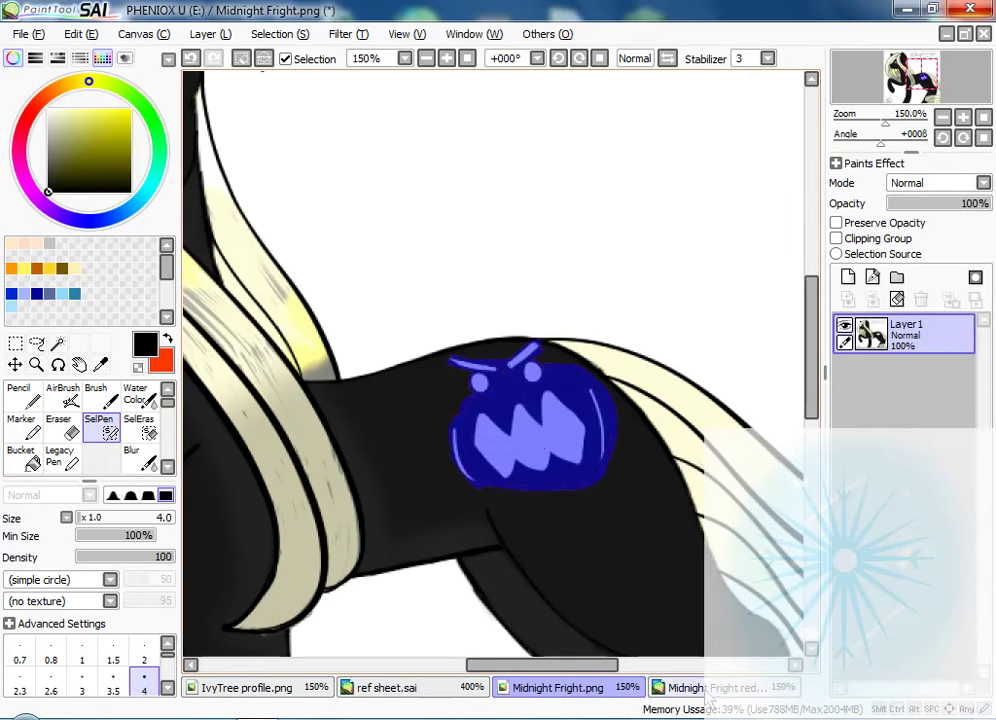
# Step: Paste the copied face mark into the redraw, scale it down and place it on the pony's hip
pyautogui.click(690, 687)
pyautogui.hotkey('ctrl', 't')
pyautogui.scroll(-3, 620, 437)
pyautogui.scroll(6, 620, 437)
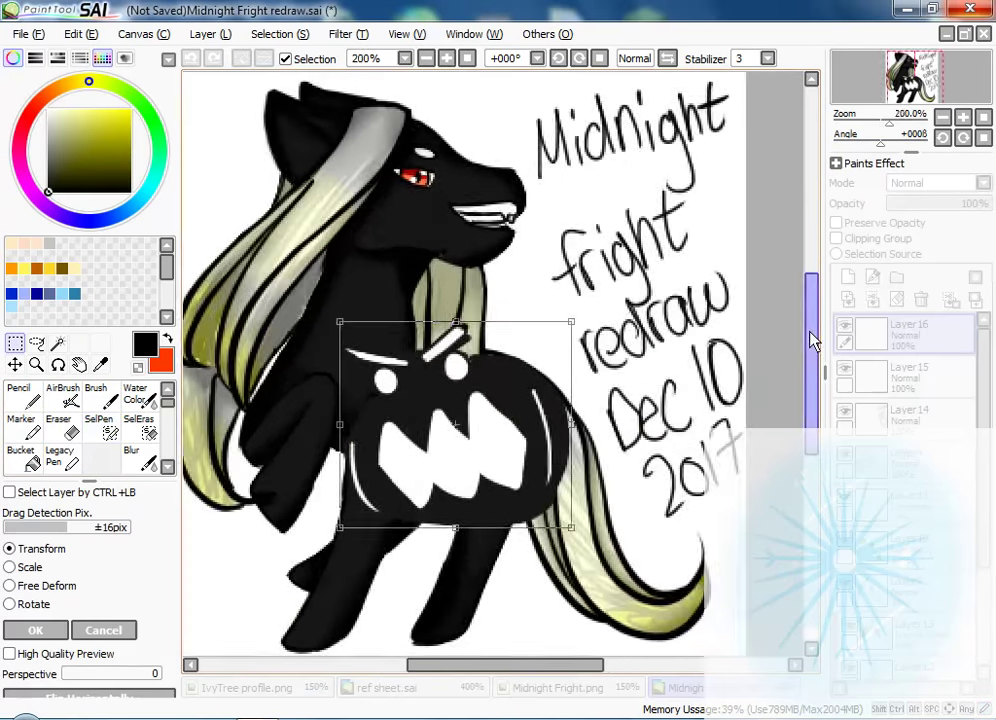
pyautogui.moveTo(589, 318); pyautogui.dragTo(525, 360)
pyautogui.press('Return')
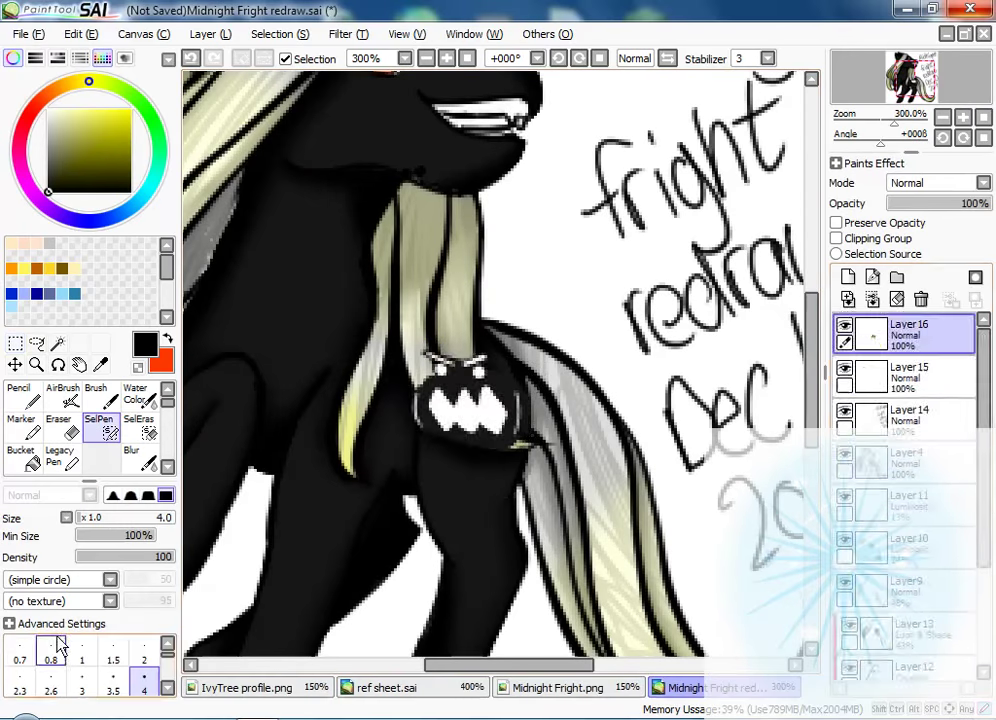
# Step: Move the face mark's layer beneath Layer9 and lower its opacity to 24%
pyautogui.moveTo(900, 330); pyautogui.dragTo(933, 612)
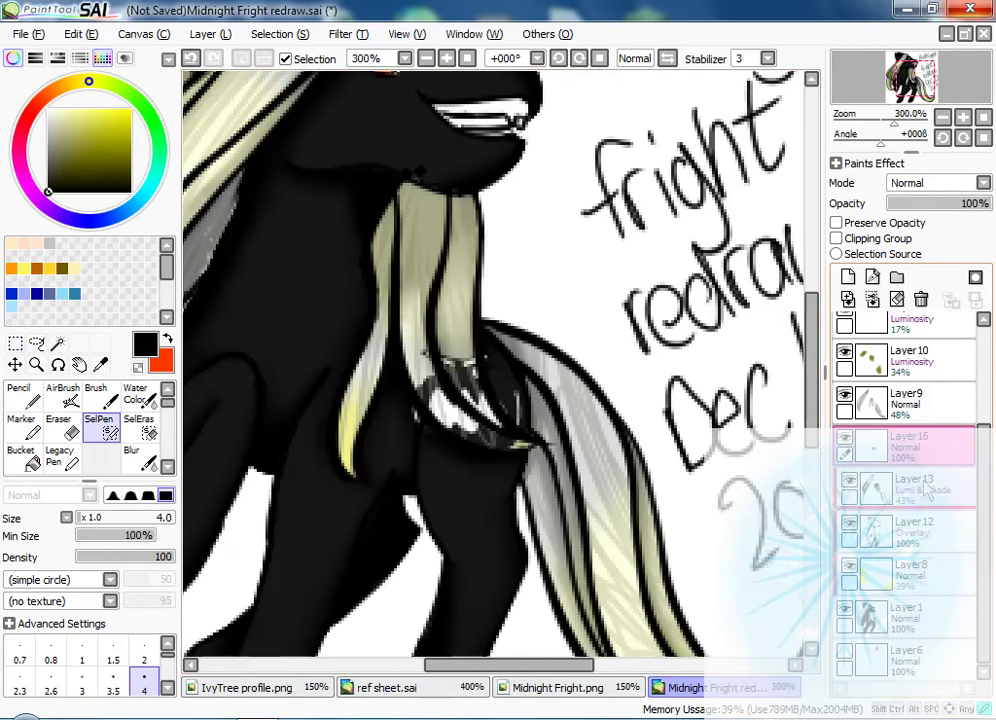
pyautogui.scroll(2, 756, 400)
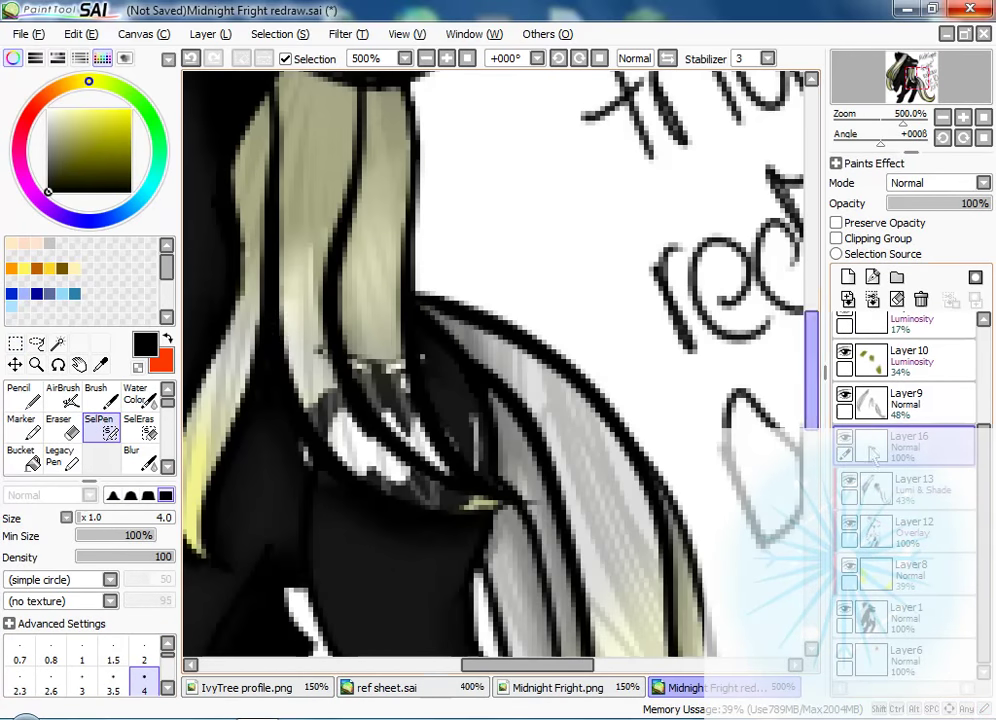
pyautogui.moveTo(988, 203); pyautogui.dragTo(912, 203)
# Step: Trace the mark's side line in white on Layer15 with the size 5 Pencil, and add a layer above it at 44% opacity
pyautogui.click(20, 395)
pyautogui.scroll(2, 930, 380)
pyautogui.click(930, 334)
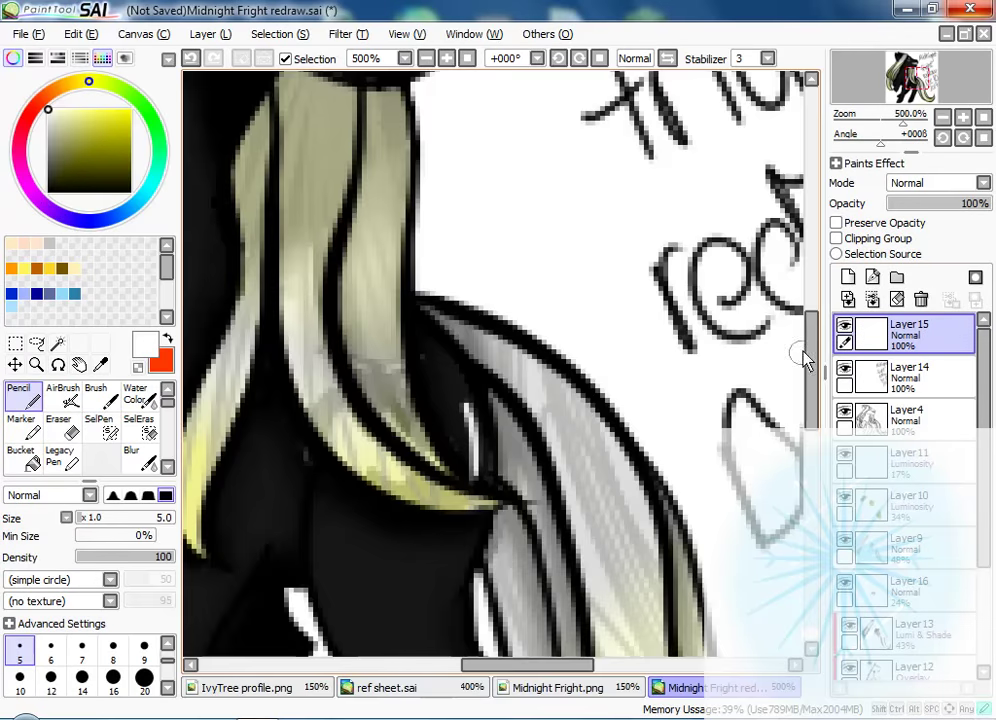
pyautogui.scroll(-2, 805, 349)
pyautogui.click(848, 277)
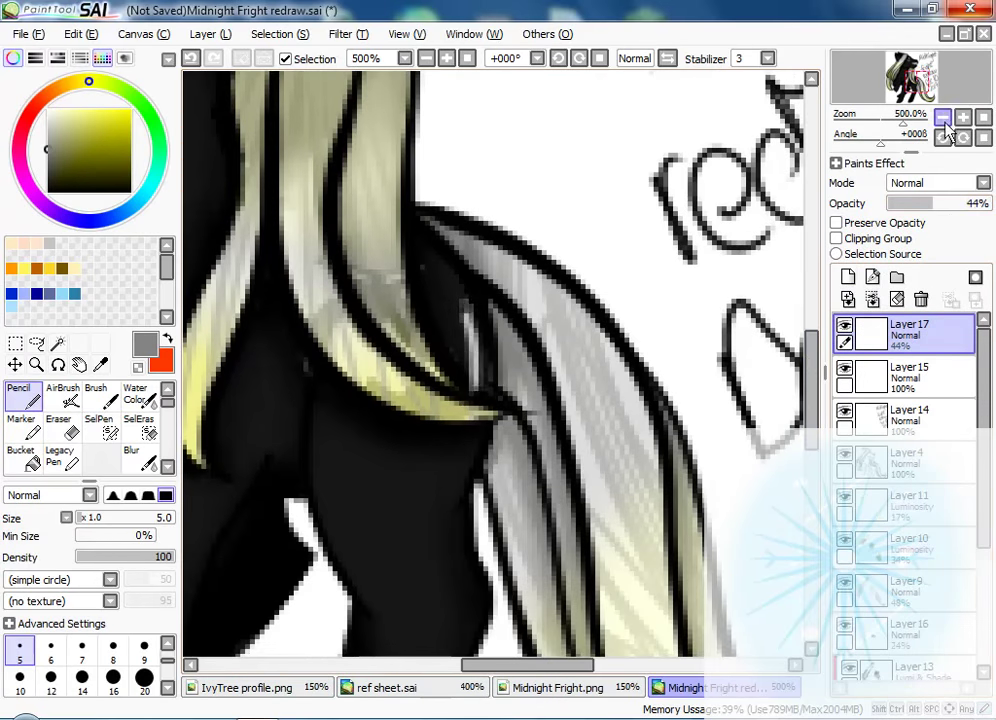